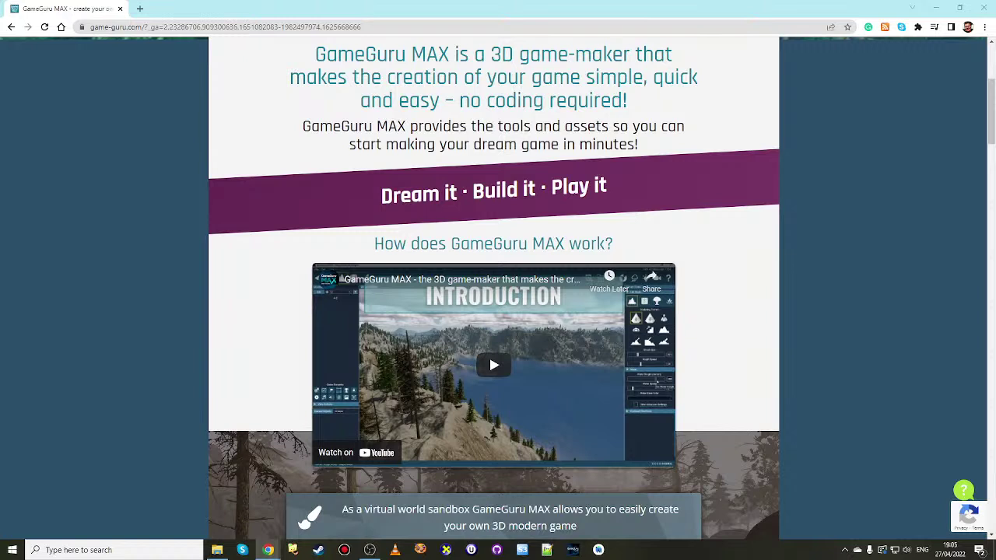
Switch to GameGuru MAX, open the HELLO game project for editing and load its EMP level.
left_click(574, 550)
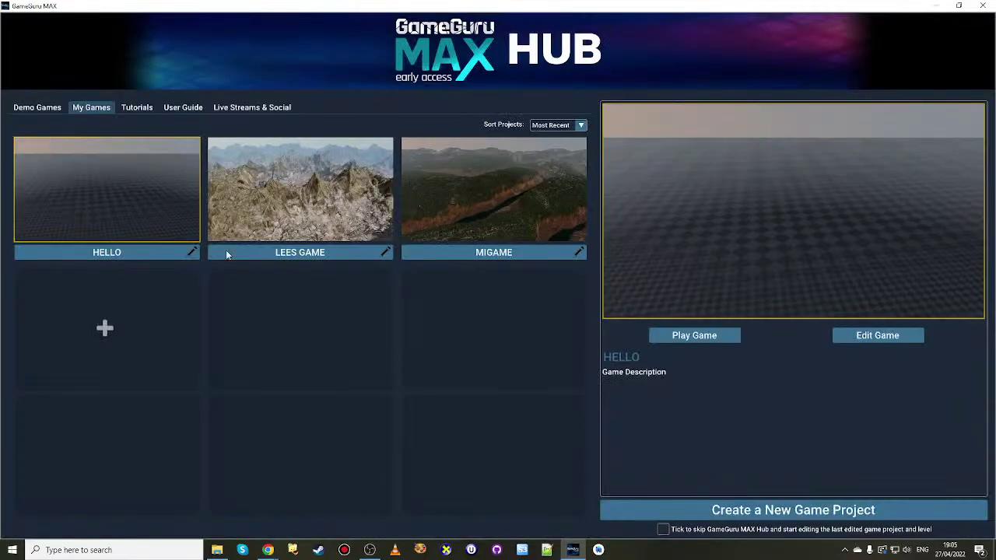
left_click(856, 337)
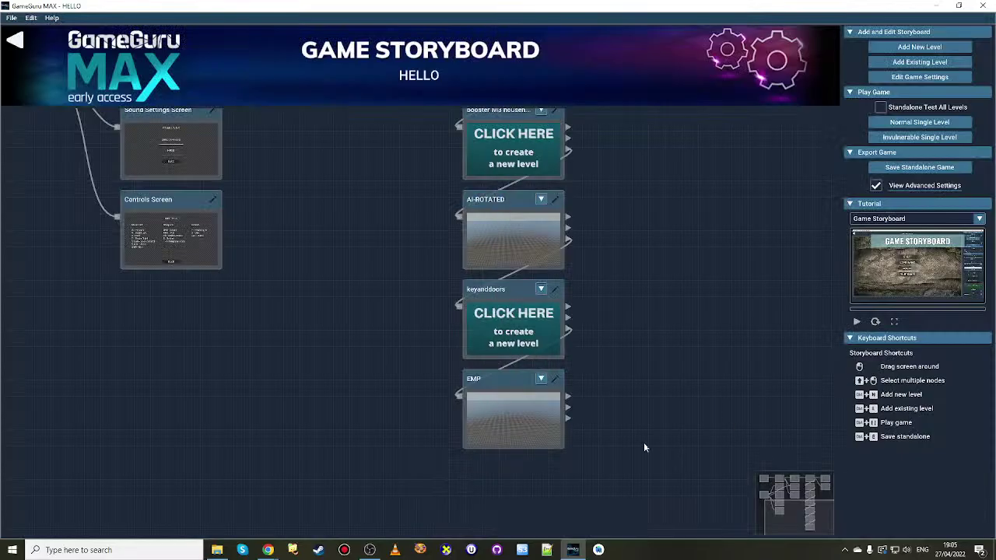
left_click(527, 425)
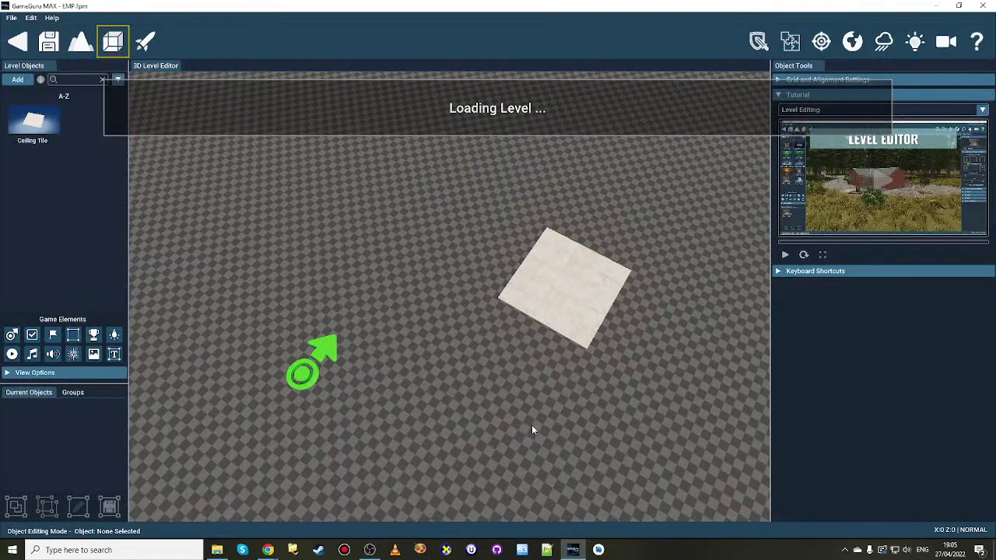
key("w")
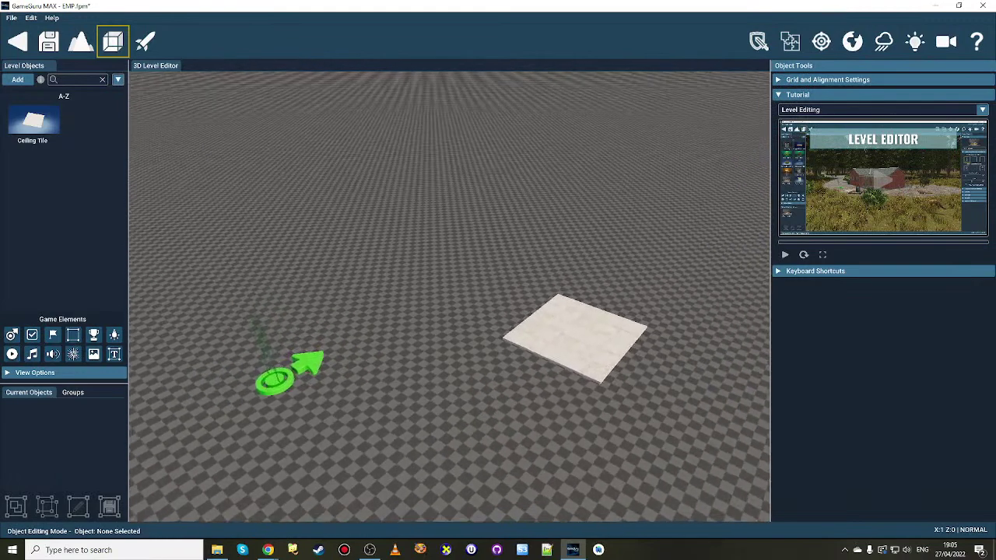
key("a")
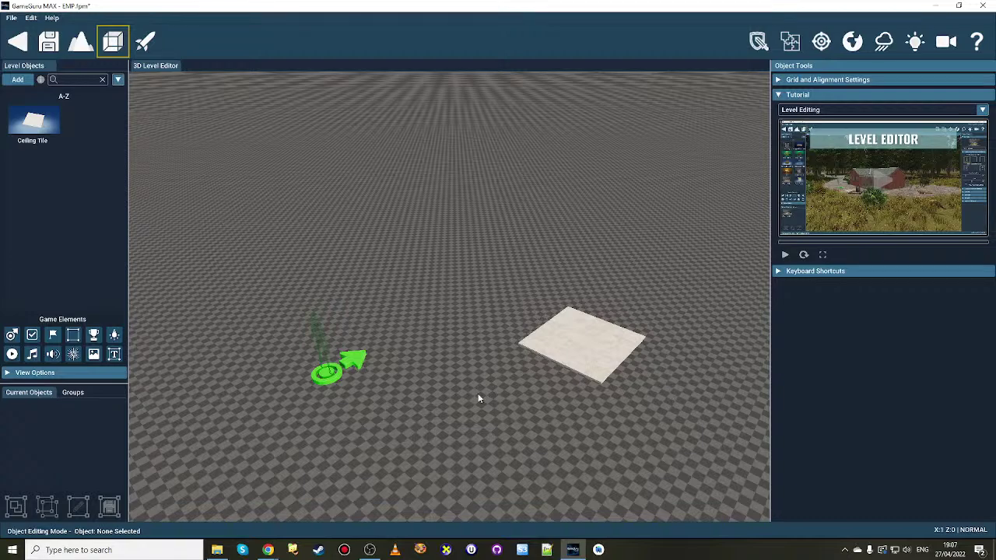
key("w")
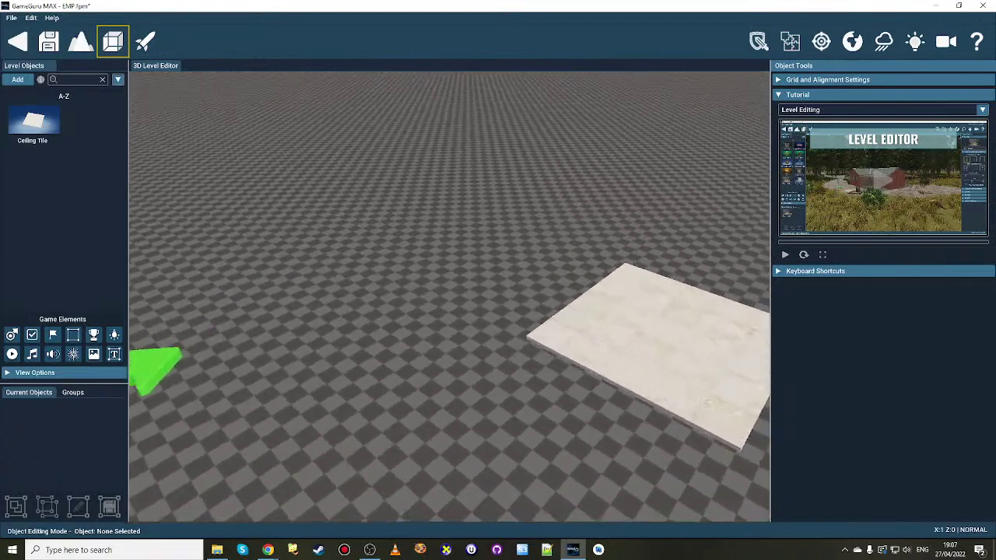
key("s")
key("d")
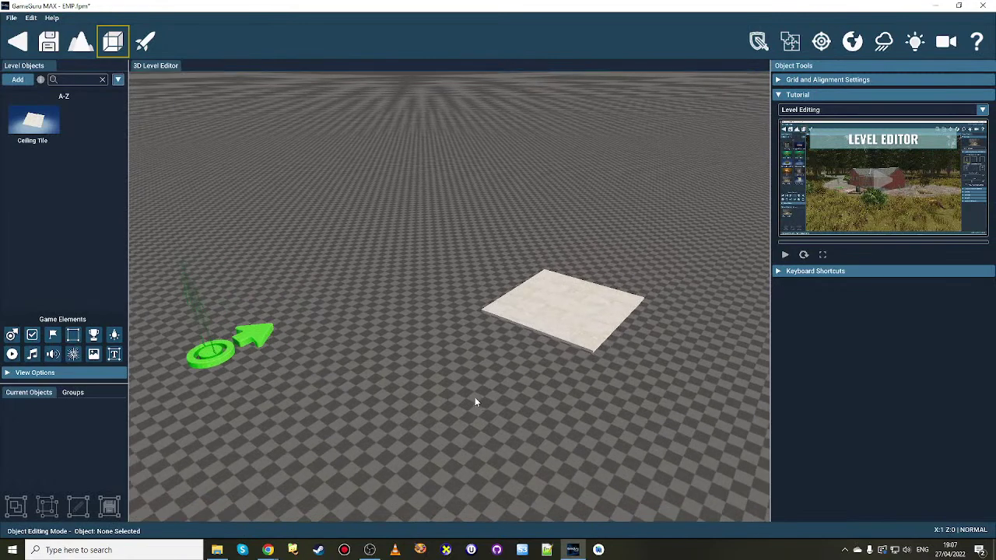
key("a")
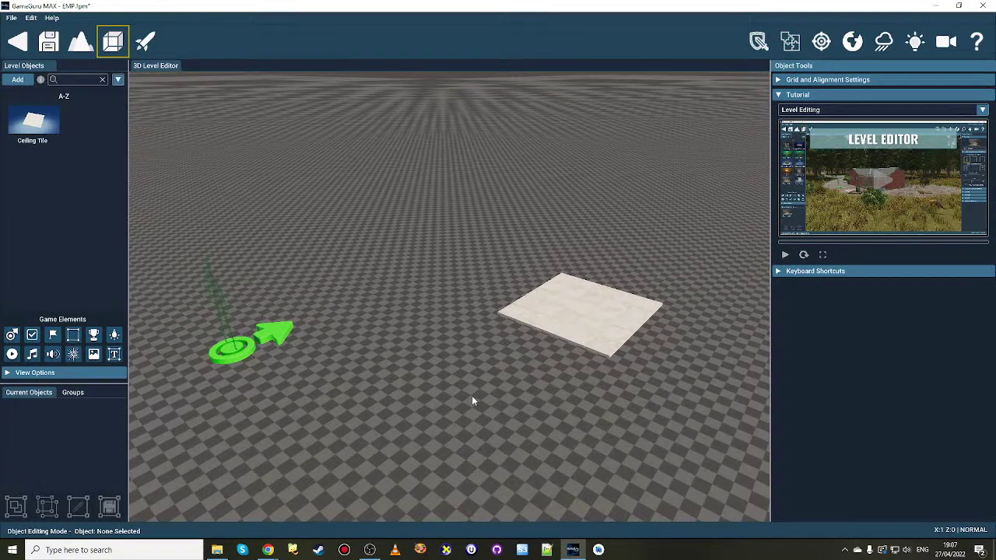
mouse_move(521, 377)
right_mouse_down()
mouse_move(519, 342)
mouse_move(498, 373)
mouse_move(536, 375)
mouse_move(518, 369)
right_mouse_up()
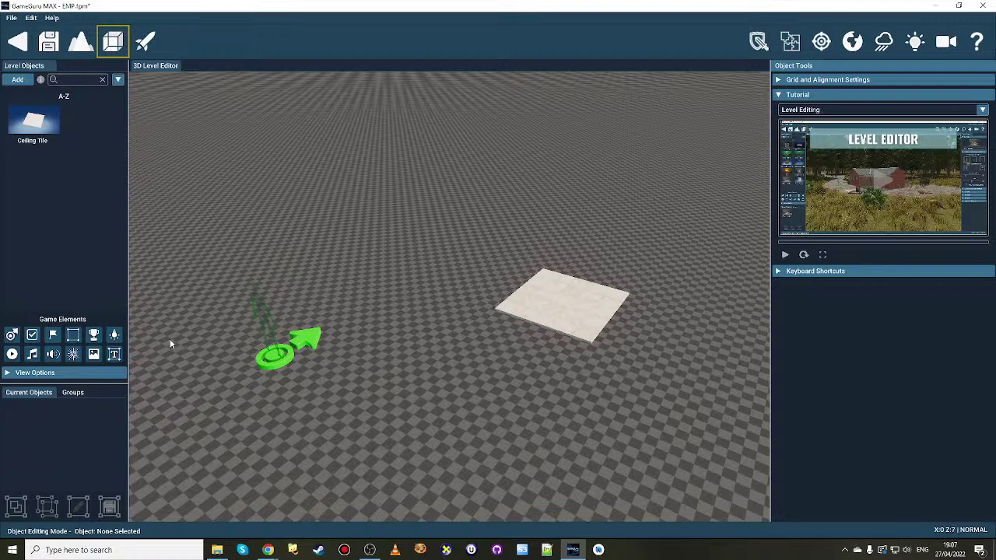
Place two more Ceiling Tile objects on the ground near the existing tile.
left_click(866, 79)
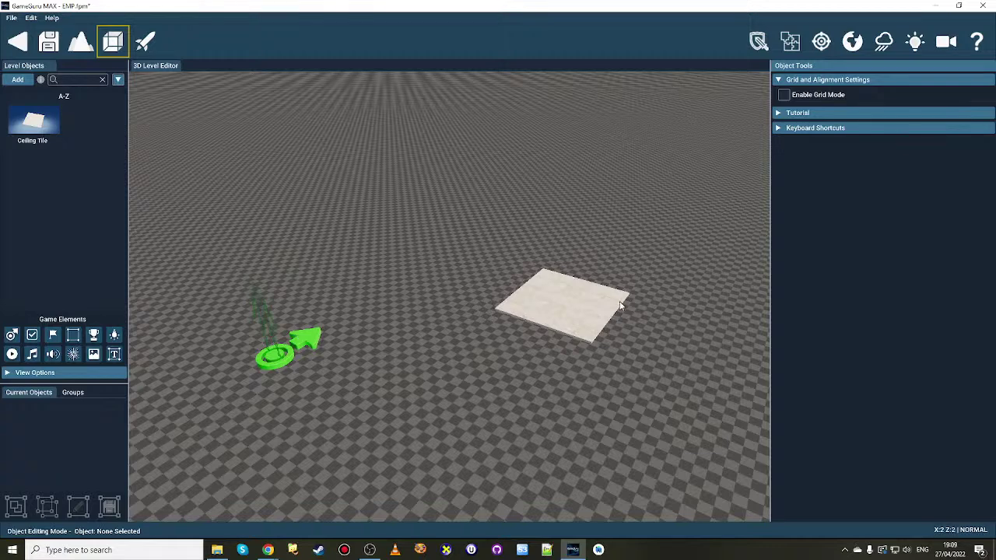
left_click(32, 123)
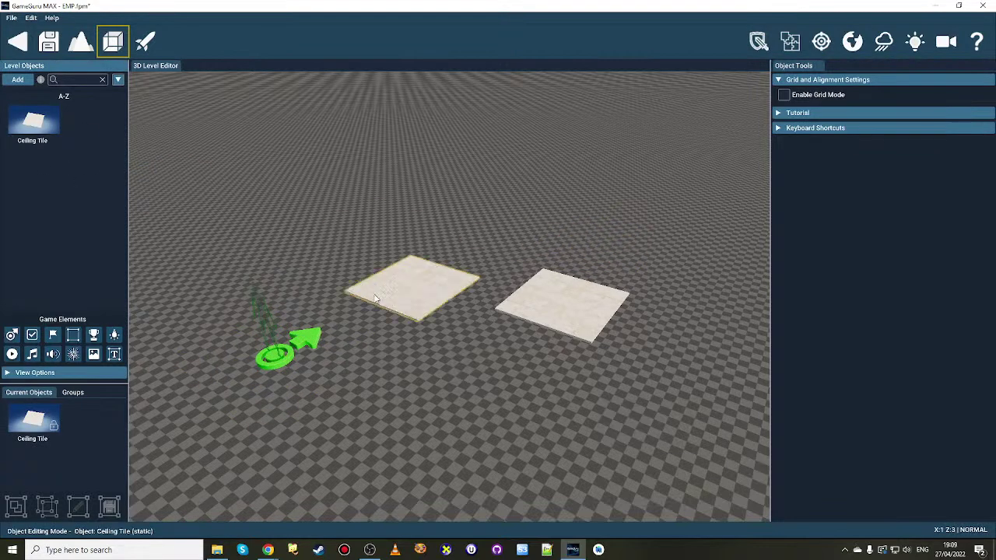
left_click(469, 260)
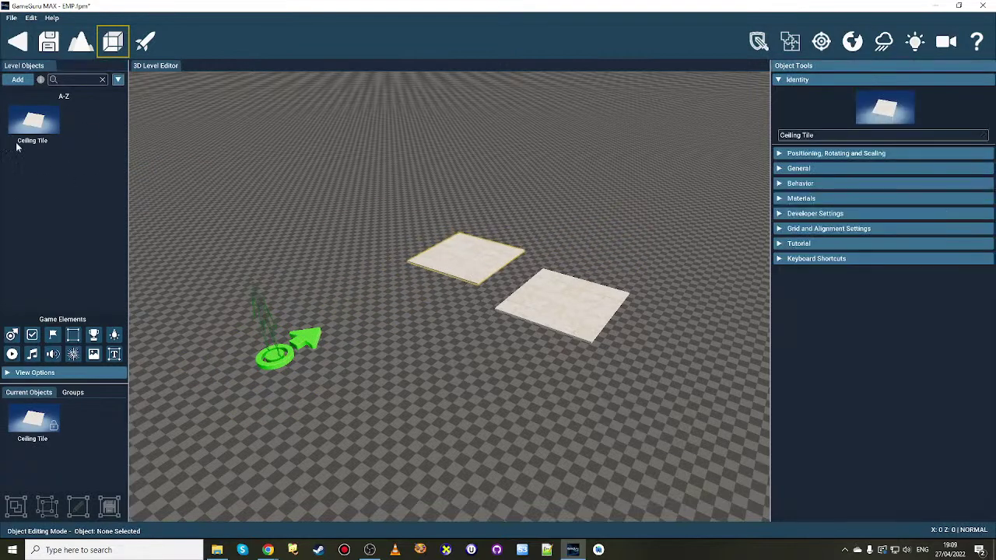
left_click(33, 123)
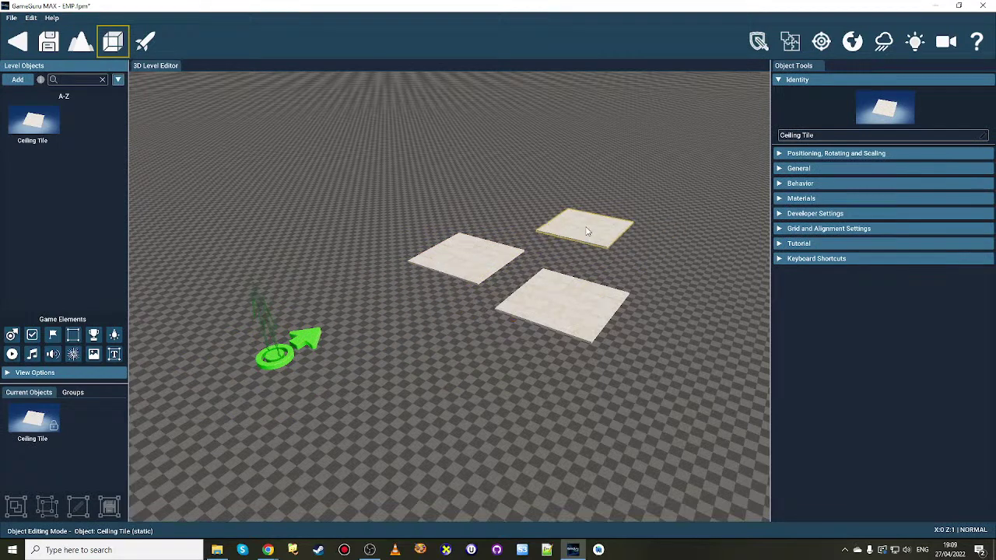
left_click(588, 231)
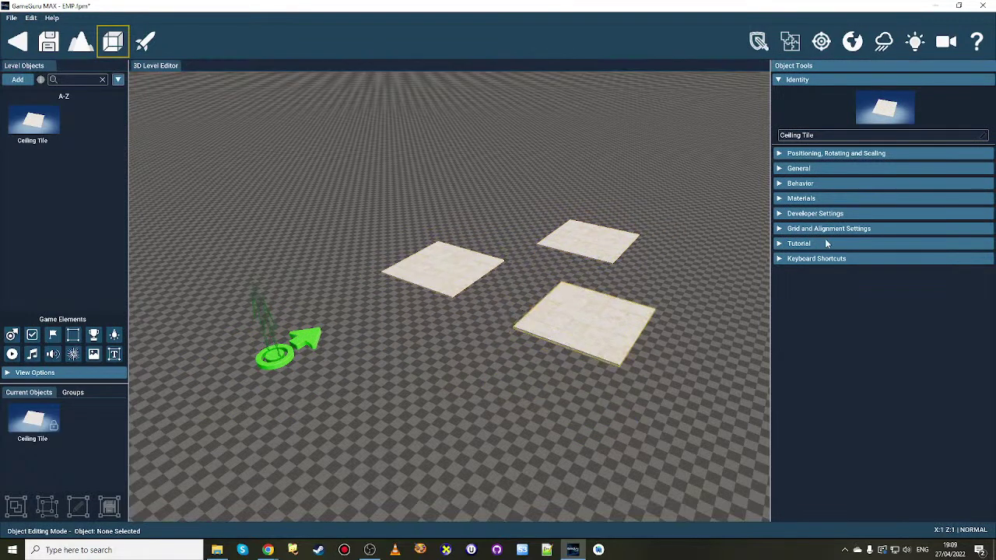
Enable grid mode with grid positions and align the ceiling tiles edge to edge in a two-by-two block.
left_click(849, 229)
left_click(846, 243)
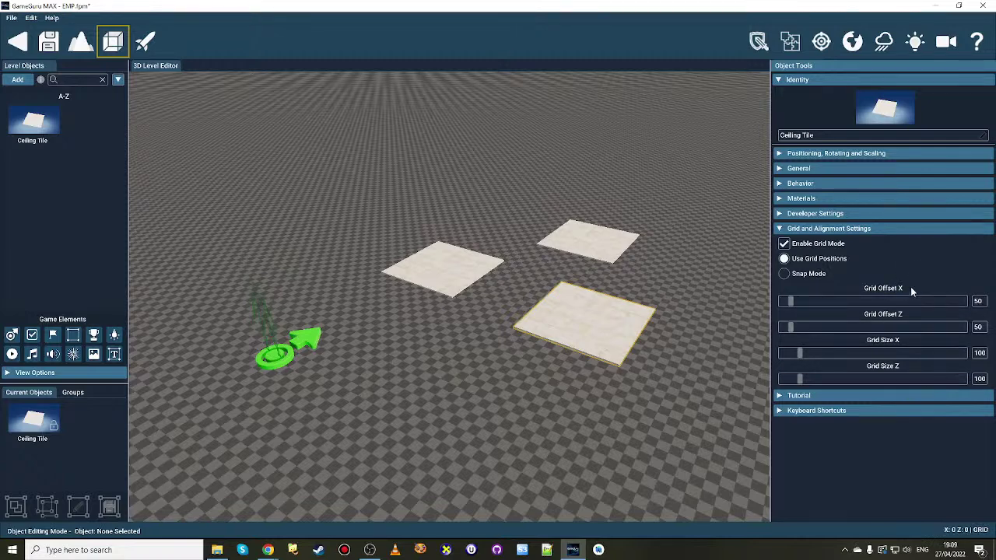
left_click_drag(424, 272, 480, 260)
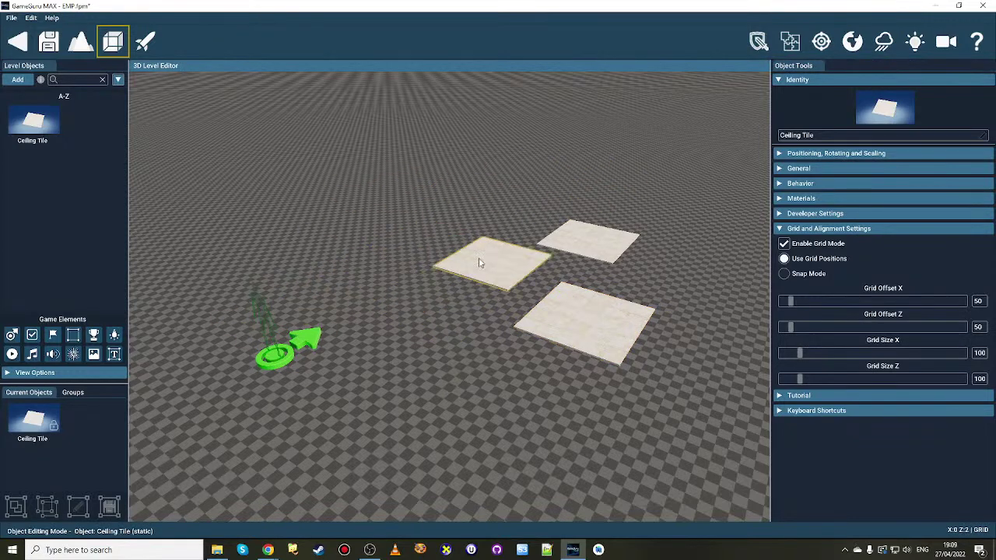
mouse_move(573, 251)
left_mouse_down()
mouse_move(734, 181)
mouse_move(521, 219)
mouse_move(536, 267)
mouse_move(683, 227)
mouse_move(591, 252)
mouse_move(533, 291)
mouse_move(635, 217)
mouse_move(591, 249)
left_mouse_up()
mouse_move(604, 292)
left_mouse_down()
mouse_move(633, 312)
mouse_move(621, 308)
mouse_move(549, 364)
mouse_move(654, 312)
mouse_move(511, 340)
mouse_move(522, 302)
mouse_move(689, 228)
mouse_move(390, 298)
mouse_move(342, 279)
mouse_move(600, 296)
left_mouse_up()
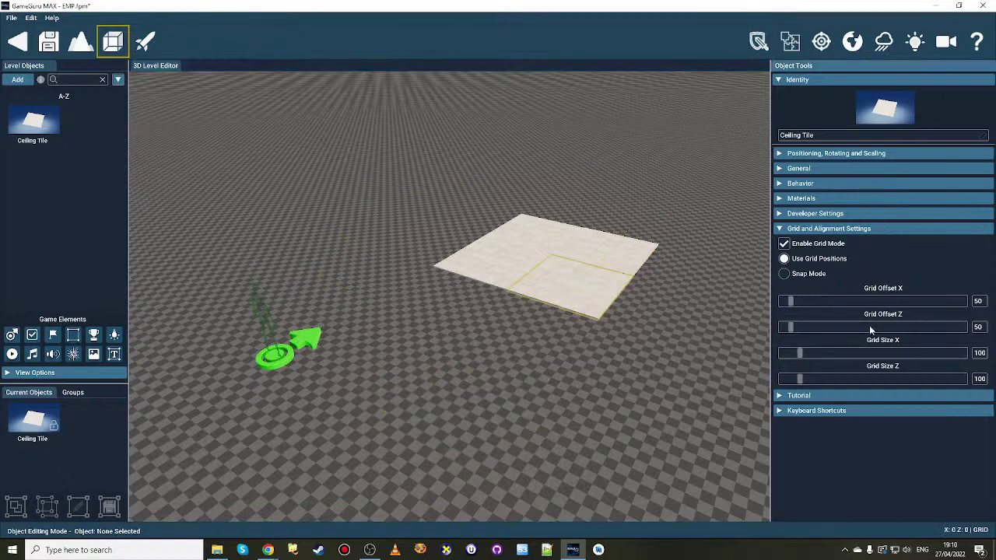
Set the X and Z grid offsets to 0 and rebuild the two-by-two tile block on the shifted grid.
double_click(977, 301)
type("0")
double_click(977, 327)
type("0")
left_click_drag(509, 278, 415, 284)
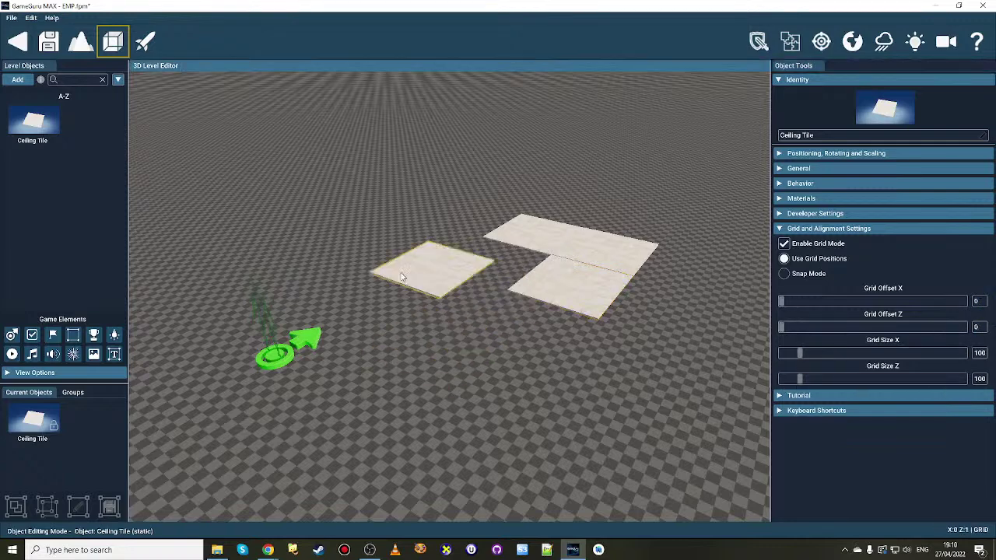
left_click_drag(568, 289, 502, 300)
left_click_drag(528, 235, 489, 247)
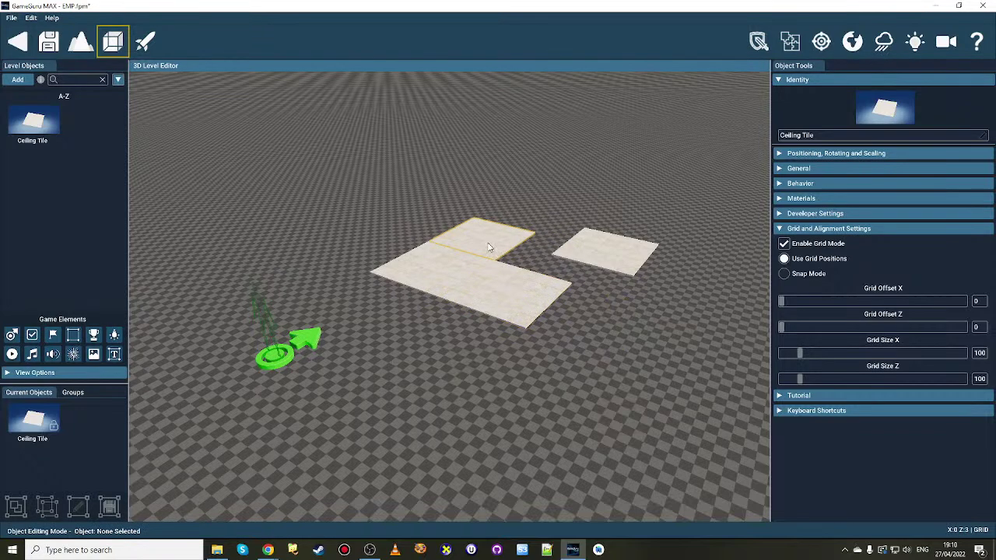
left_click_drag(595, 257, 539, 261)
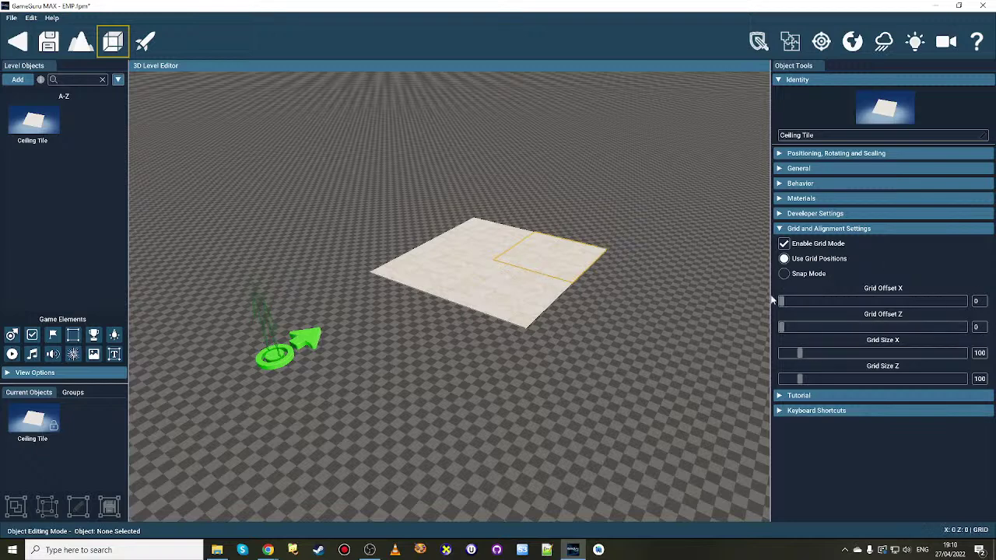
Set the X and Z grid offsets to 50 and reassemble the ceiling tiles as a block farther from the player start marker.
left_click(978, 301)
type("50")
key("Tab")
type("50")
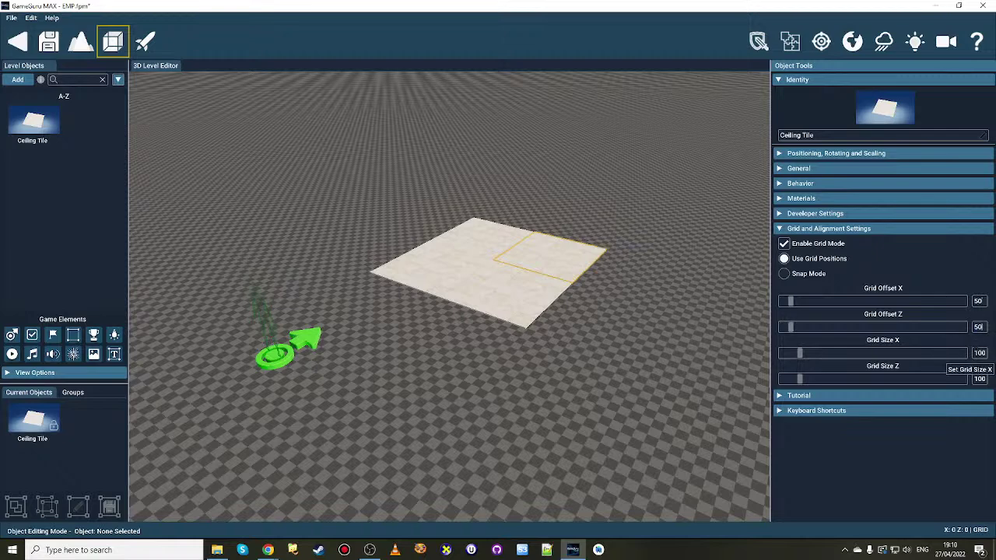
left_click_drag(498, 237, 604, 241)
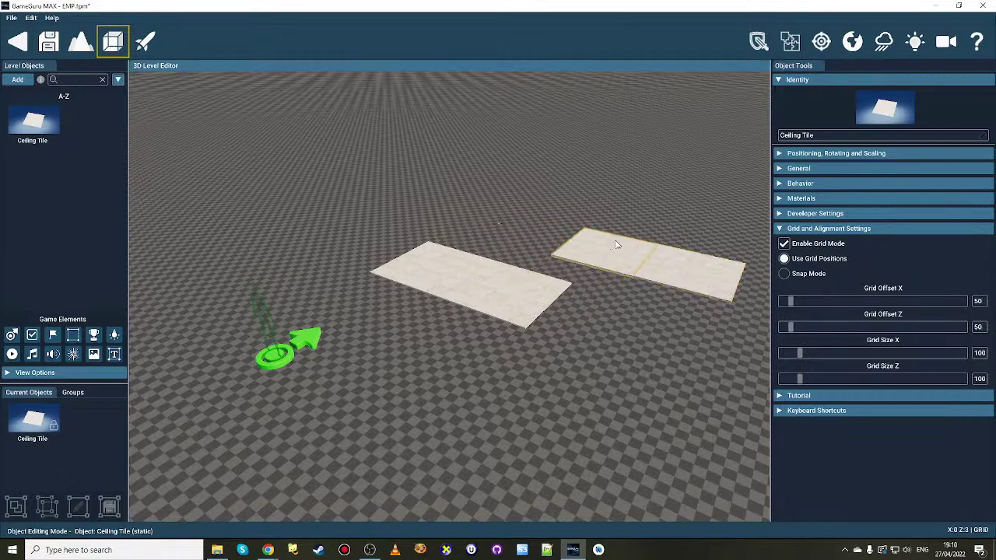
left_click_drag(549, 292, 611, 322)
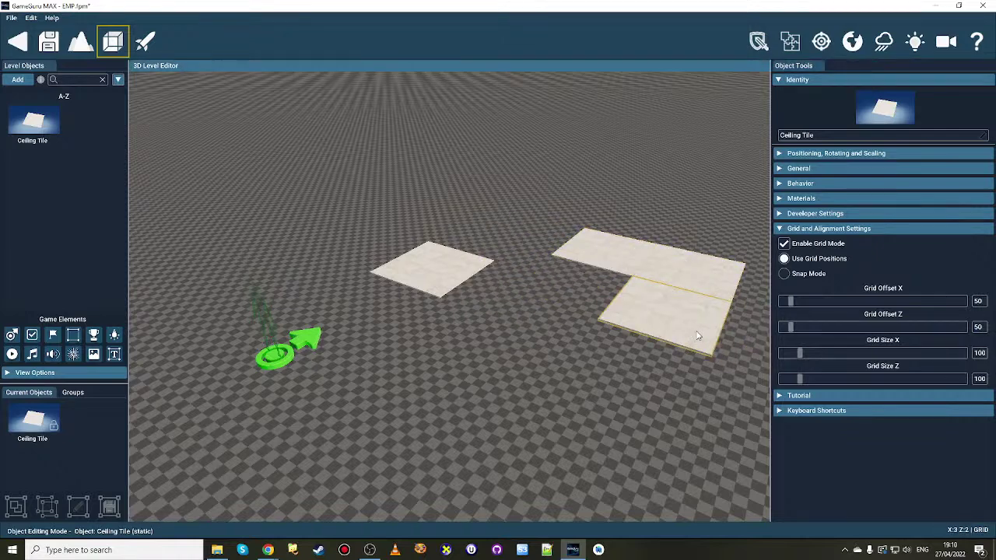
left_click_drag(420, 279, 565, 285)
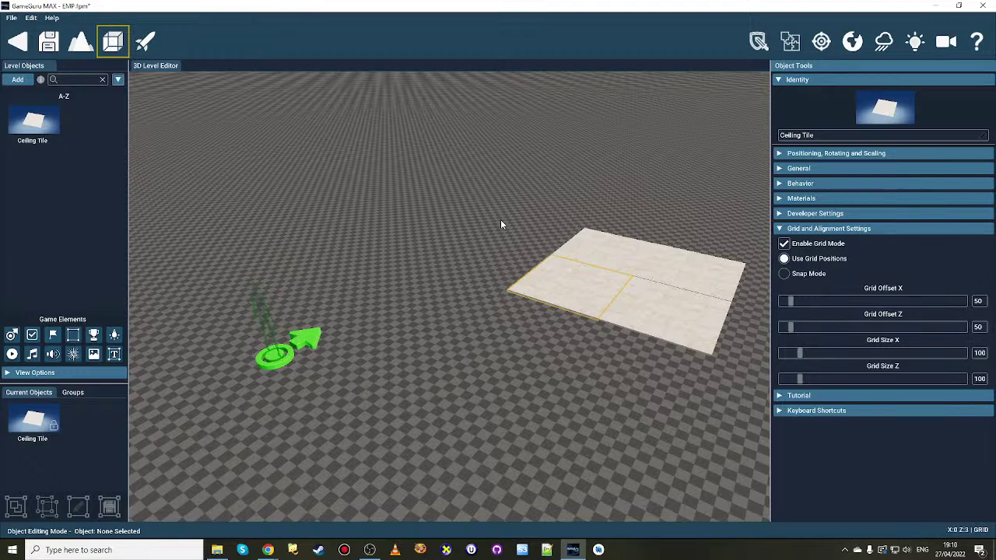
Move the ceiling tiles closer to the player start marker, keeping them edge to edge in a two-by-two block.
left_click(536, 302)
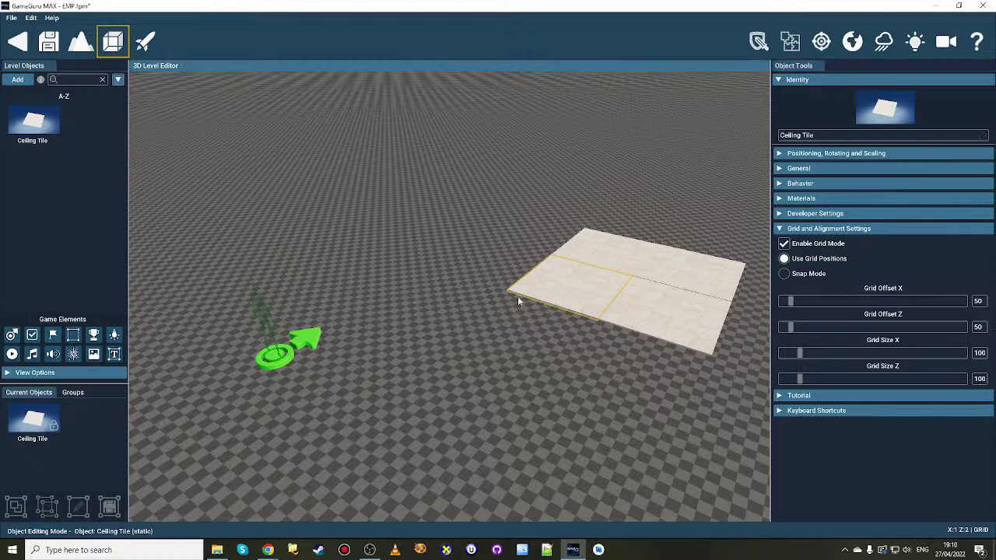
left_click(443, 291)
left_click(590, 274)
left_click(661, 312)
left_click(534, 351)
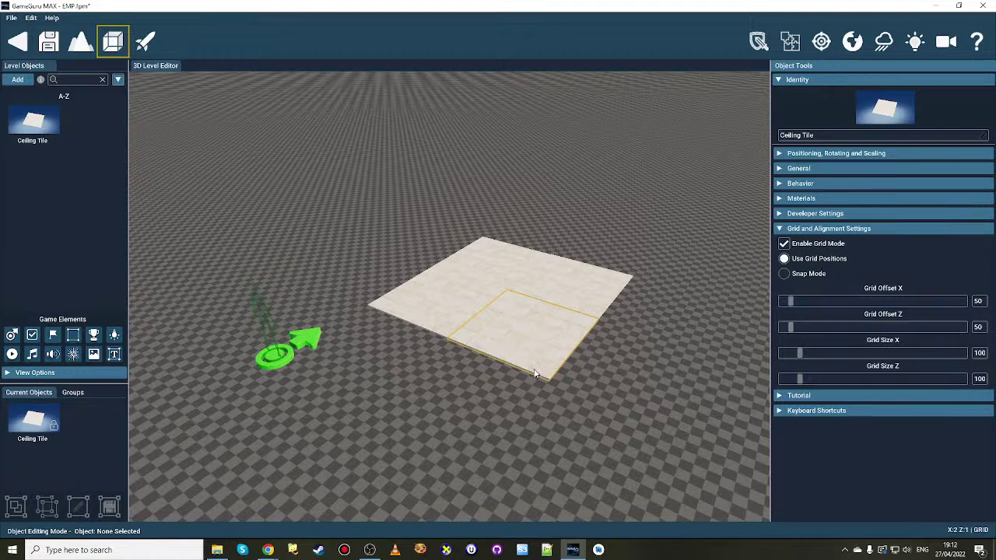
mouse_move(543, 360)
left_mouse_down()
mouse_move(516, 379)
mouse_move(524, 393)
mouse_move(644, 352)
mouse_move(680, 358)
mouse_move(691, 332)
mouse_move(542, 329)
mouse_move(618, 411)
mouse_move(634, 373)
mouse_move(550, 340)
mouse_move(511, 307)
mouse_move(467, 397)
mouse_move(560, 463)
mouse_move(596, 407)
mouse_move(543, 431)
mouse_move(469, 393)
mouse_move(591, 405)
mouse_move(540, 351)
mouse_move(632, 331)
mouse_move(534, 334)
mouse_move(633, 330)
mouse_move(518, 342)
mouse_move(477, 382)
mouse_move(516, 351)
mouse_move(647, 340)
mouse_move(542, 345)
left_mouse_up()
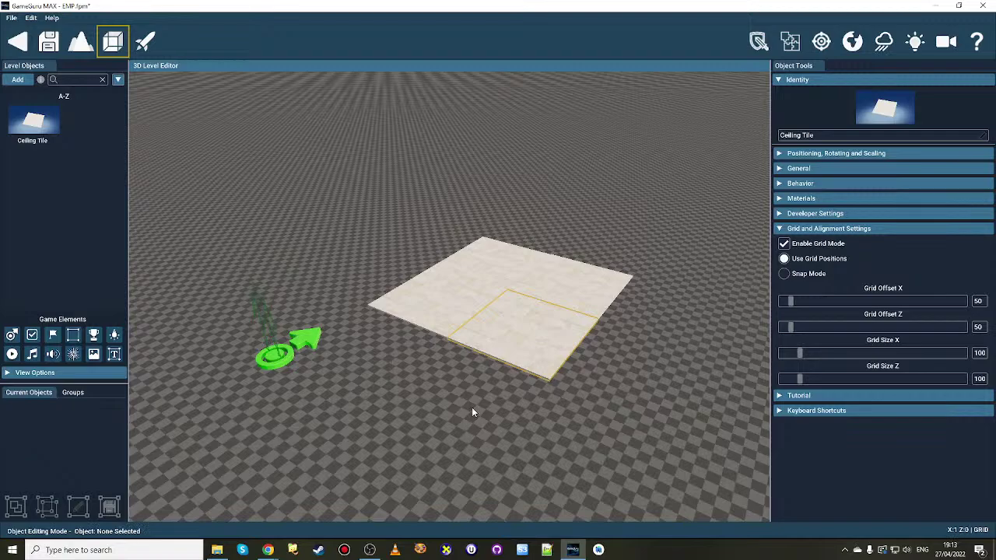
Place the Building - Diagonal Wall Lowered Porch object from the library behind the player start marker and disable grid mode.
right_click_drag(472, 407, 153, 152)
left_click(17, 80)
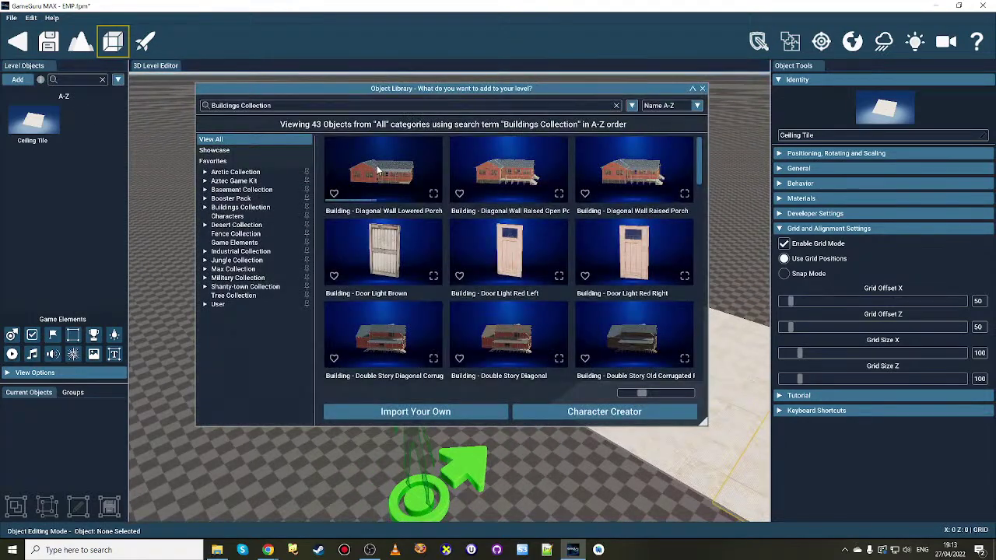
left_click(376, 165)
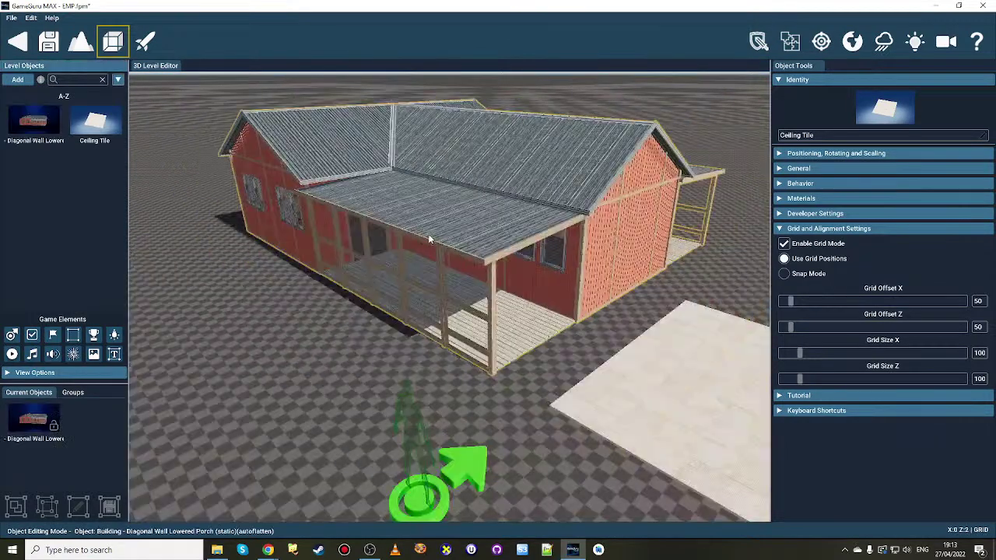
left_click(412, 233)
left_click(816, 245)
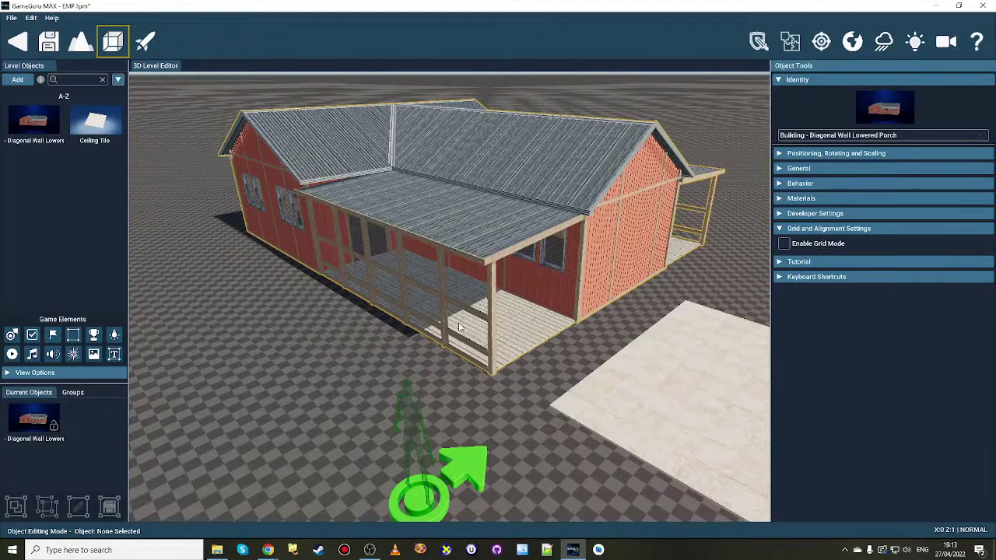
Examine the interior of the placed building and its developer settings.
scroll(457, 328, "up", 1)
scroll(457, 327, "up", 10)
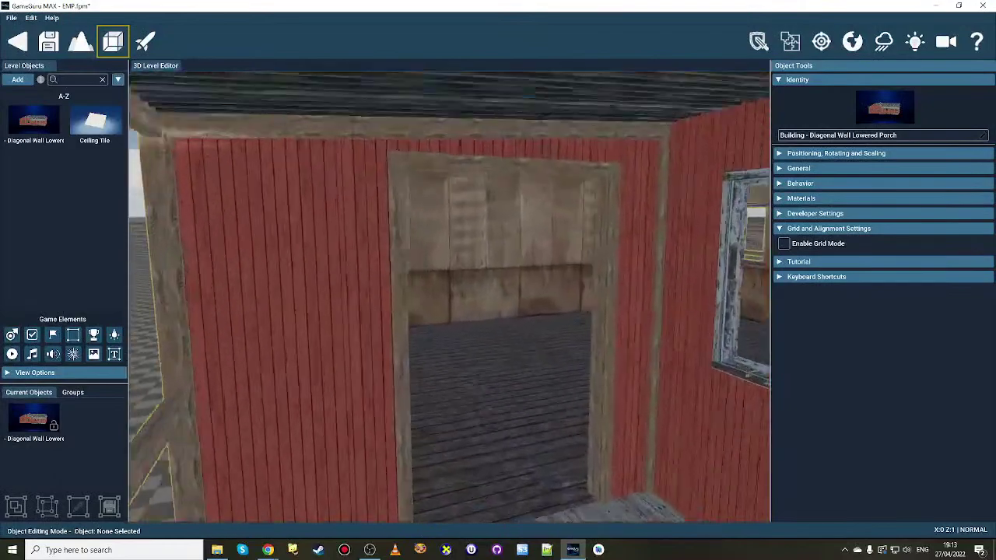
scroll(458, 328, "up", 5)
right_click_drag(457, 327, 525, 410)
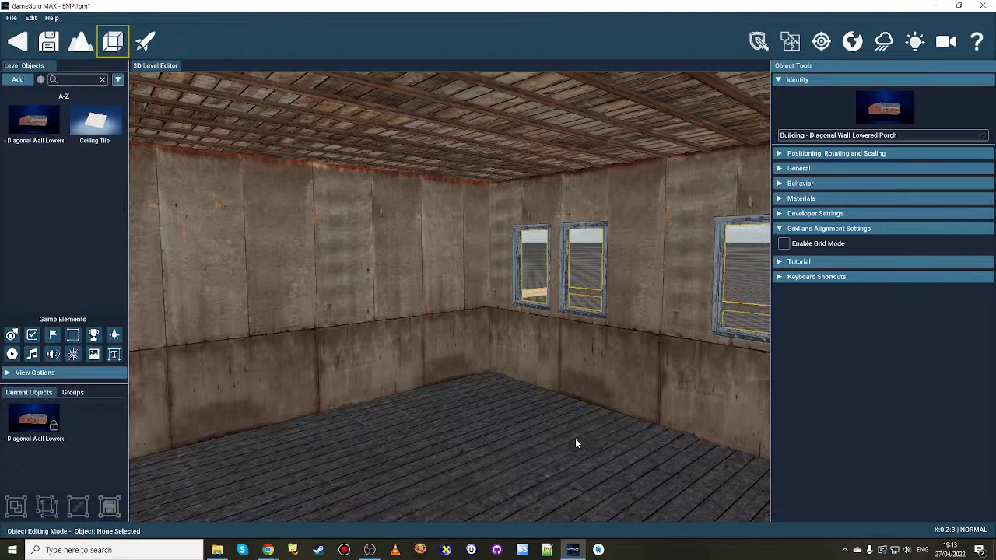
right_click_drag(562, 372, 562, 378)
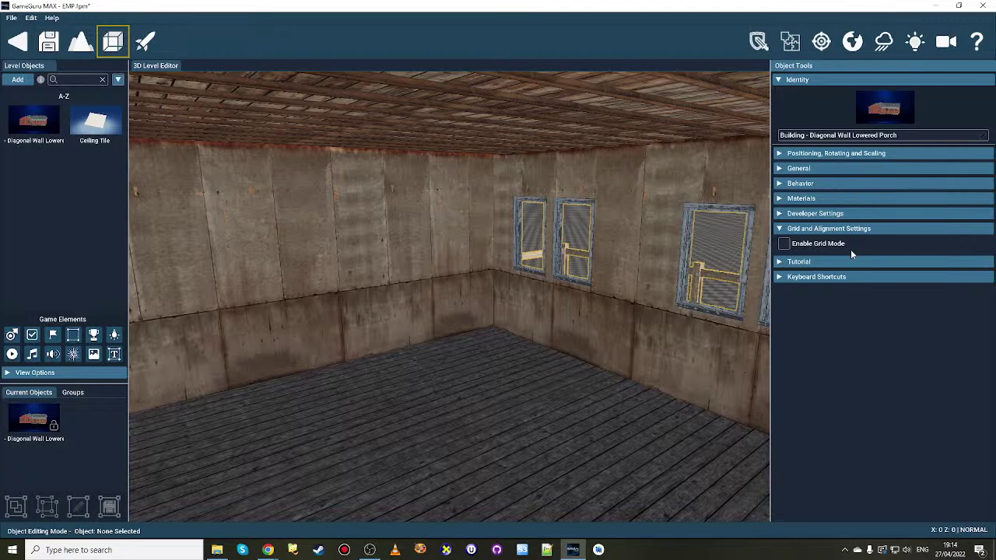
left_click(837, 215)
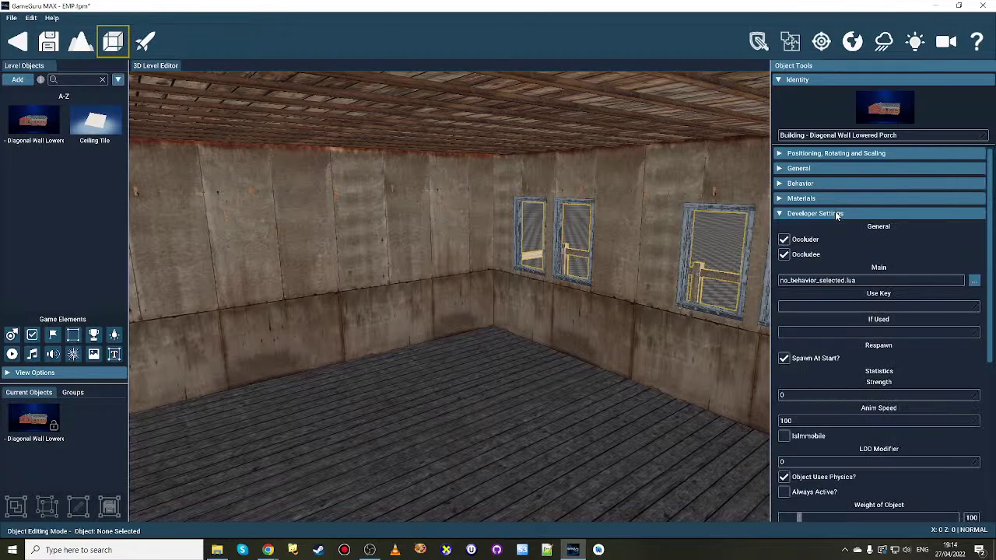
left_click(835, 211)
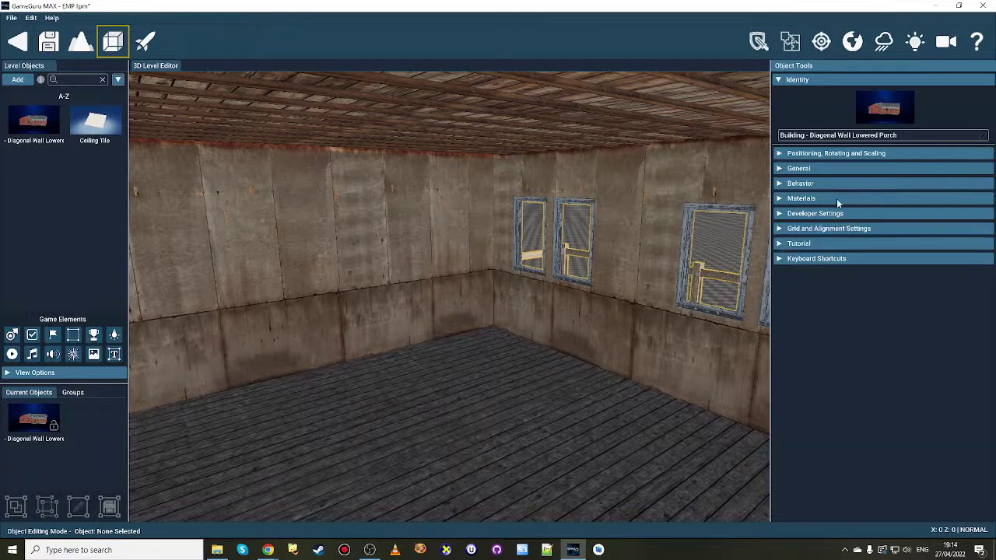
Enable ambient occlusion (AO) in the post-processing environment effects and look at the shading in the room's corner.
left_click(851, 41)
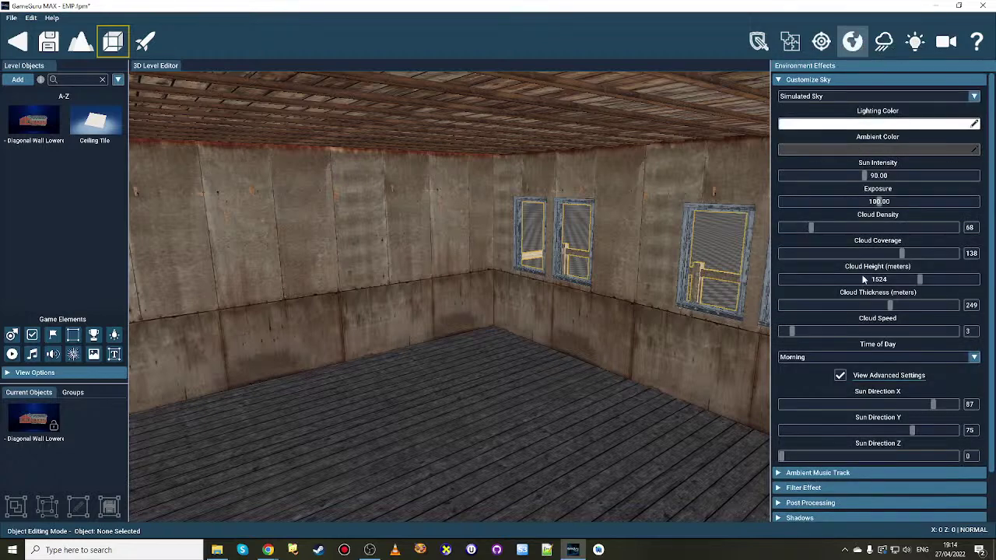
scroll(862, 345, "down", 3)
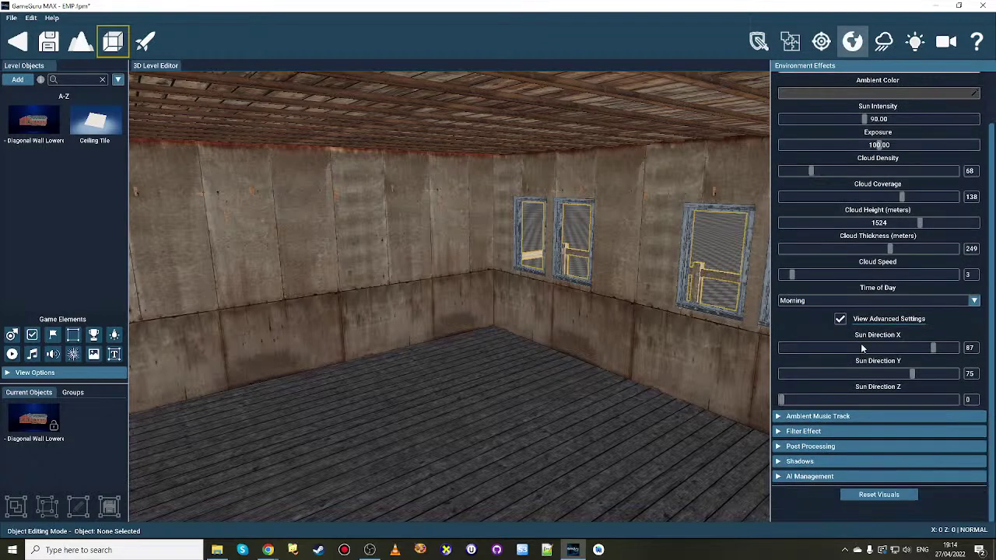
left_click(821, 448)
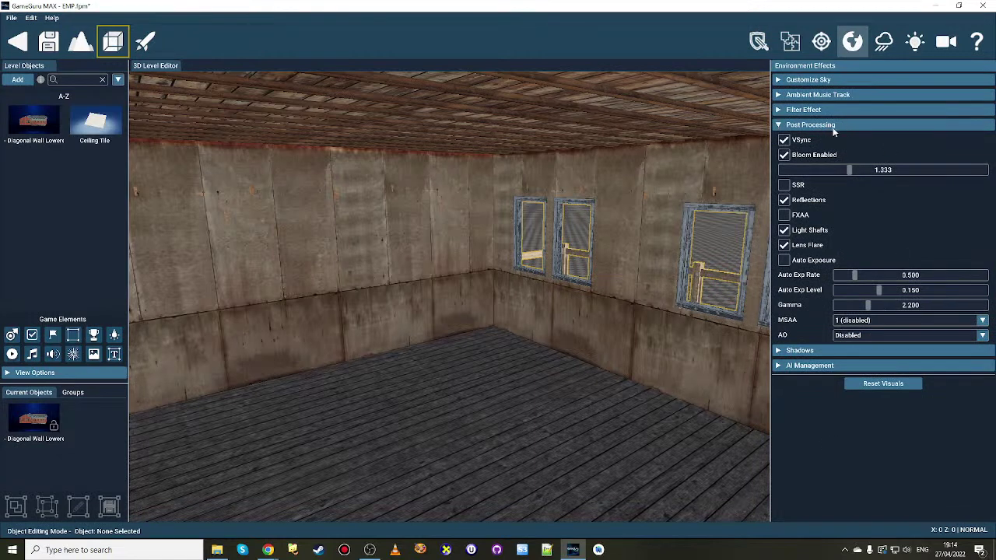
left_click(51, 18)
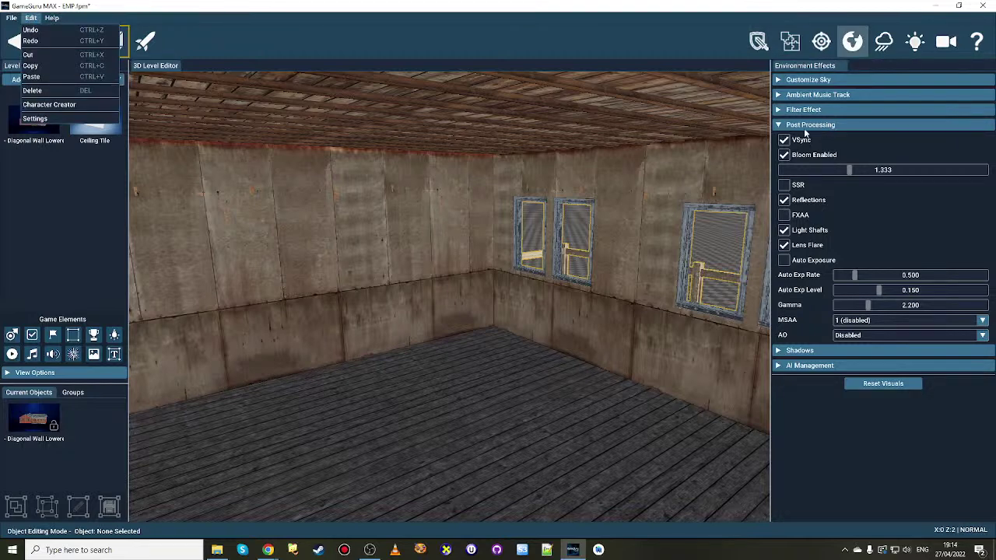
left_click(894, 149)
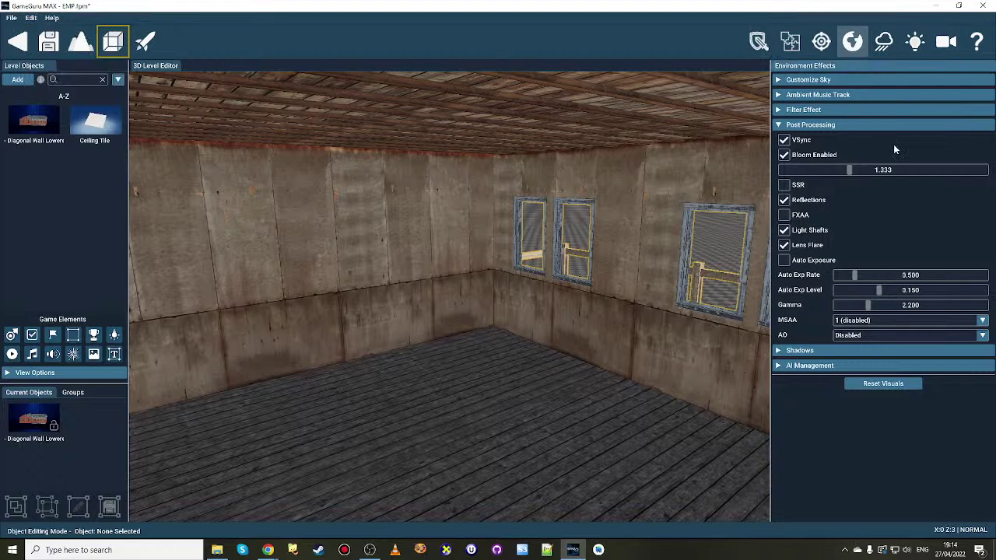
left_click(860, 336)
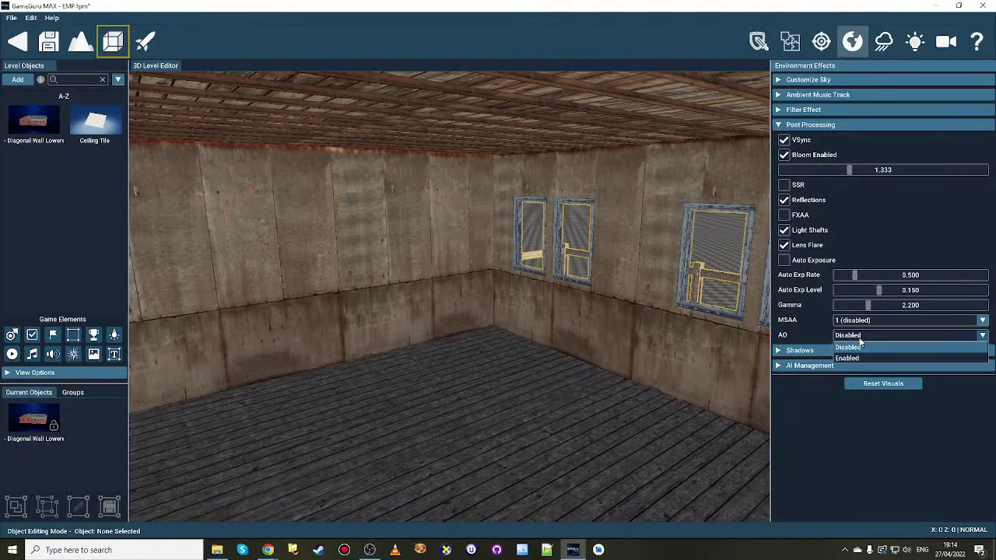
left_click(860, 356)
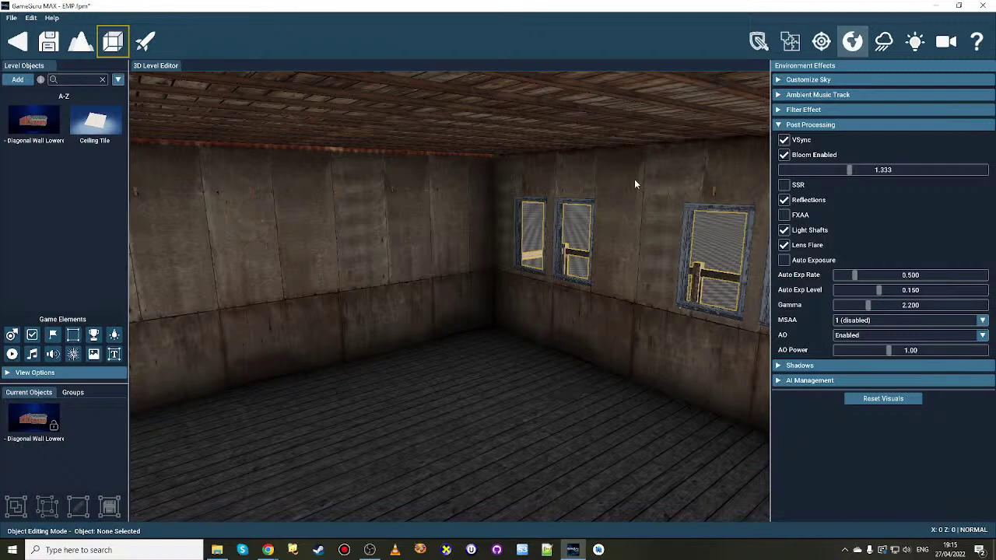
mouse_move(747, 334)
right_mouse_down()
mouse_move(747, 404)
mouse_move(743, 318)
mouse_move(749, 290)
mouse_move(767, 289)
right_mouse_up()
key("w")
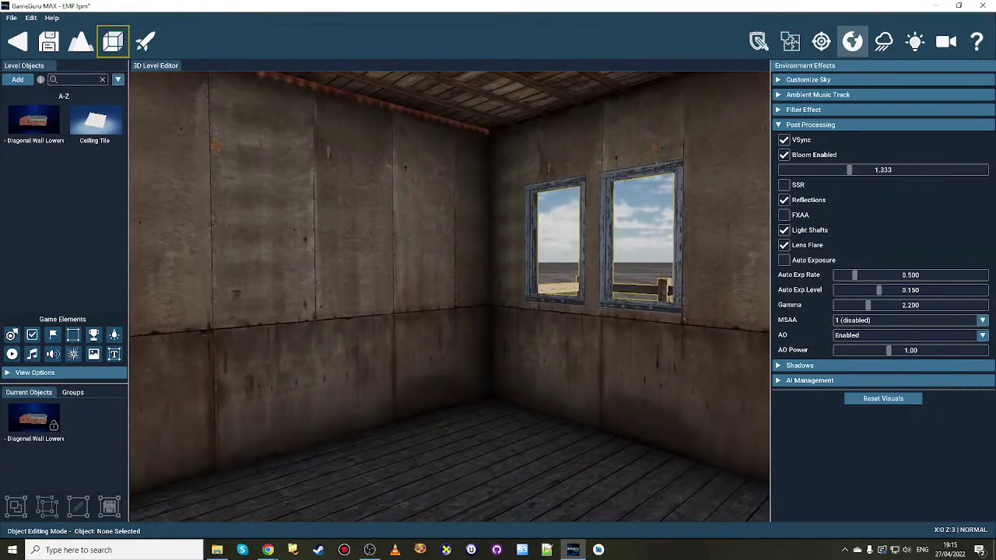
Disable ambient occlusion to compare the room corner without the shading.
left_click(842, 335)
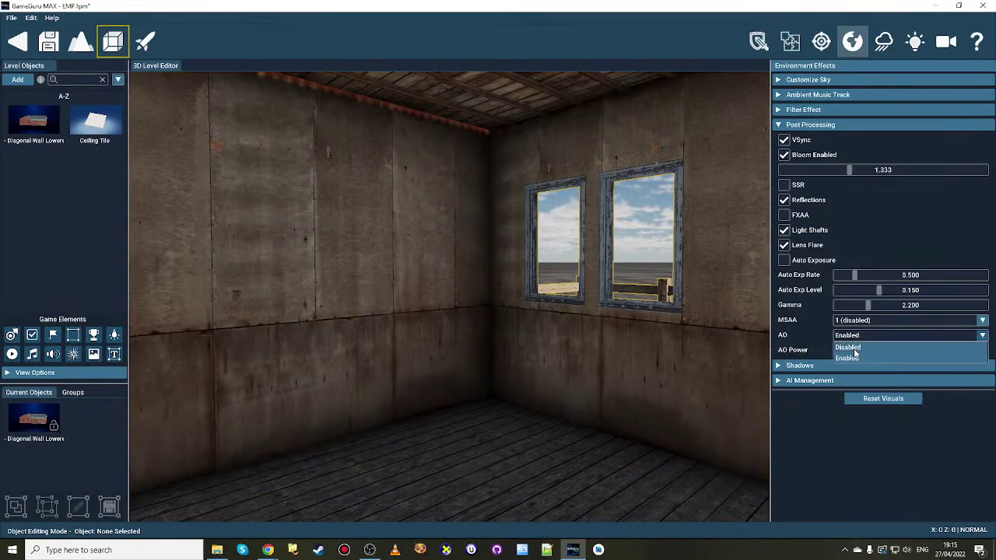
left_click(853, 349)
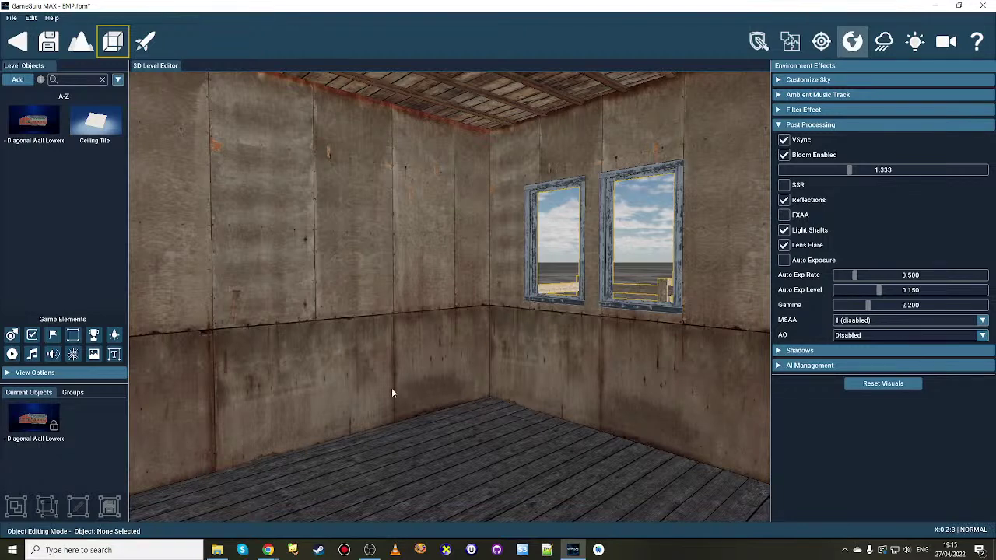
right_click_drag(601, 459, 546, 357)
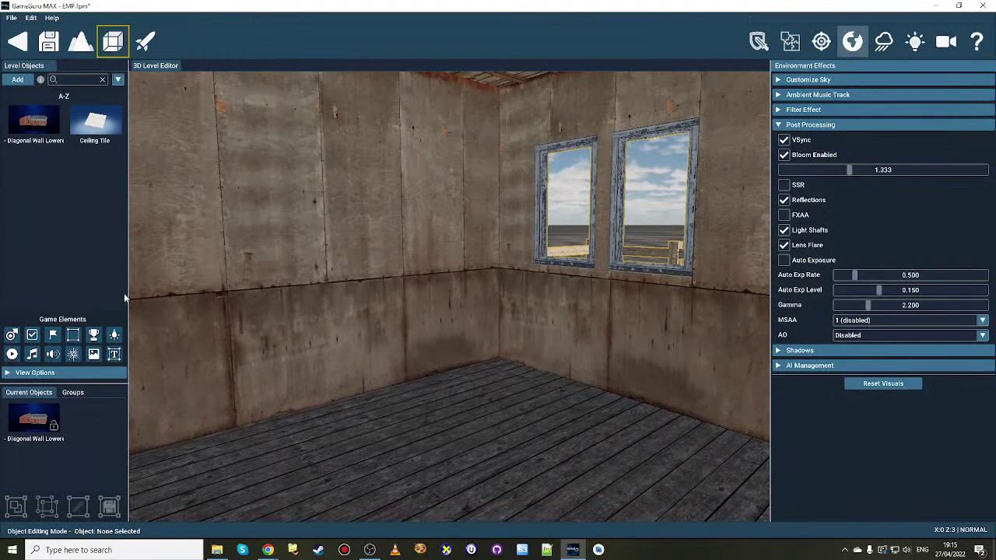
Place a light on the floor near the room's corner with ambient occlusion off, and delete it after viewing its effect.
left_click(114, 335)
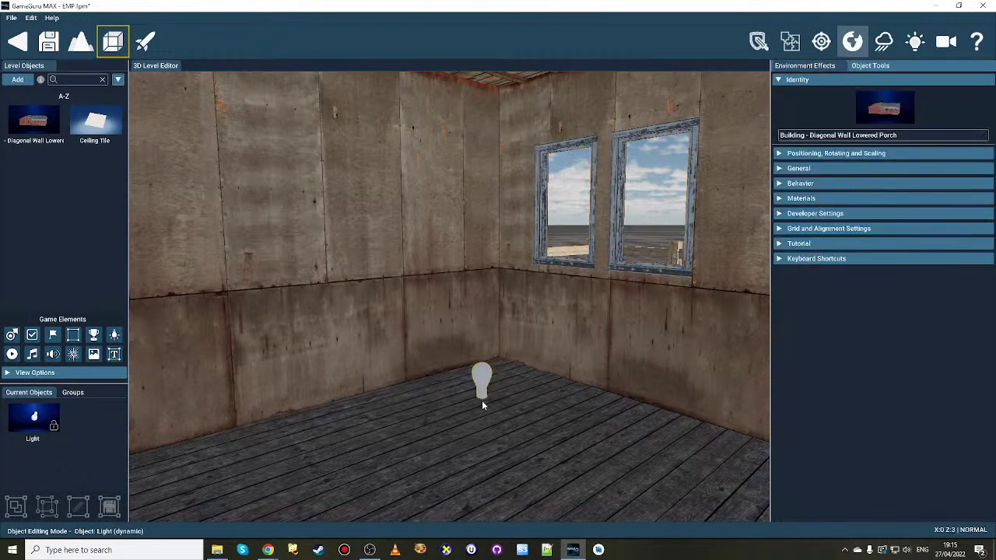
left_click(482, 400)
right_click_drag(495, 412, 500, 382)
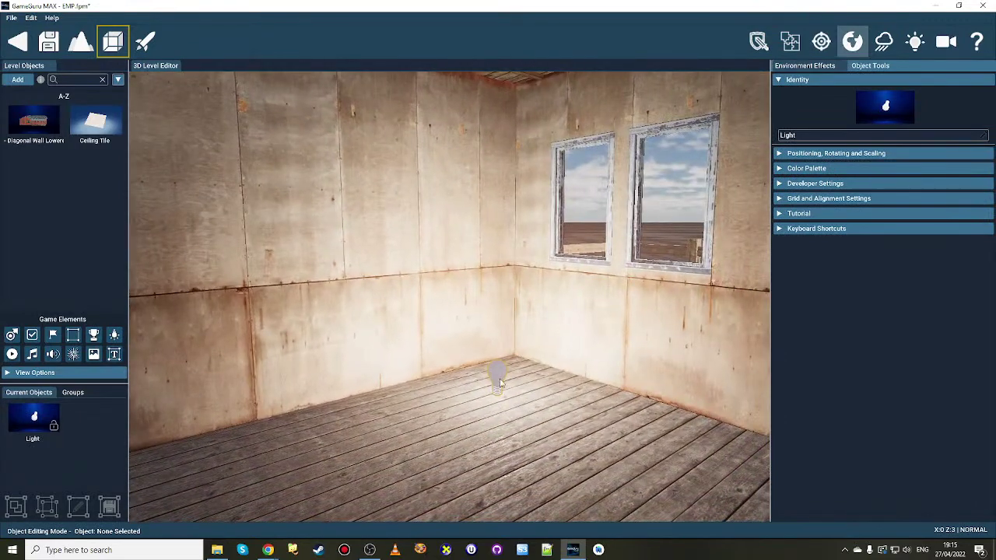
left_click(500, 382)
key("Delete")
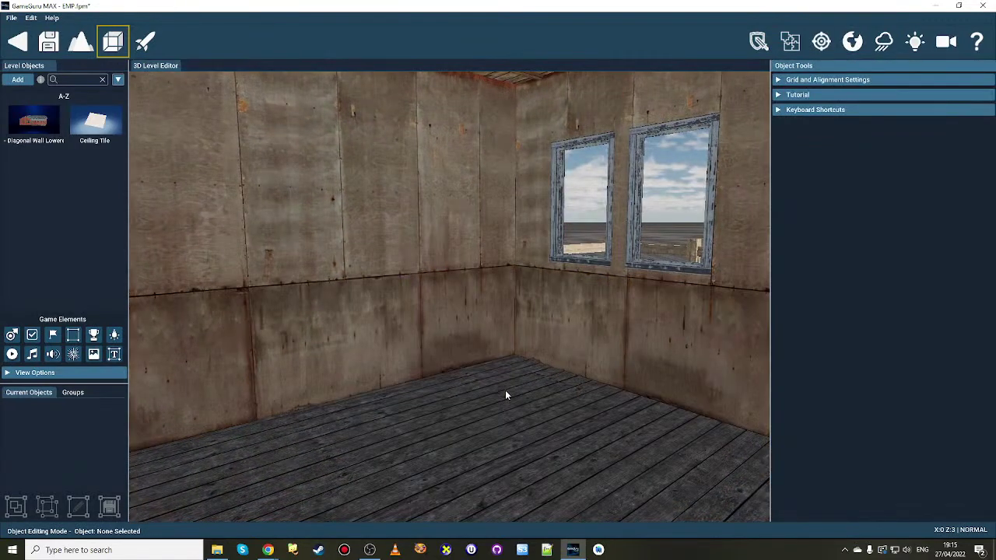
Set AO to Enabled in the post-processing environment effects.
left_click(852, 41)
left_click(826, 126)
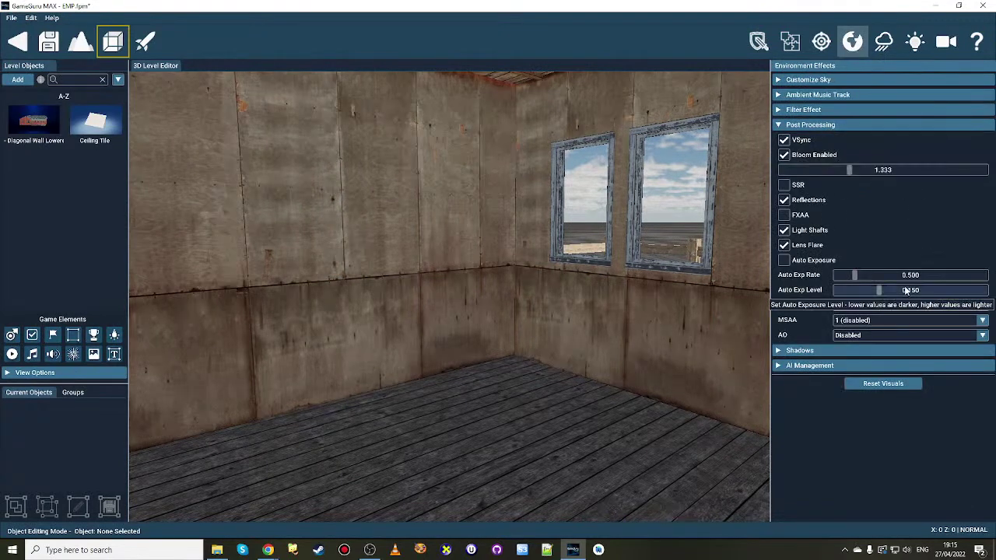
left_click(878, 335)
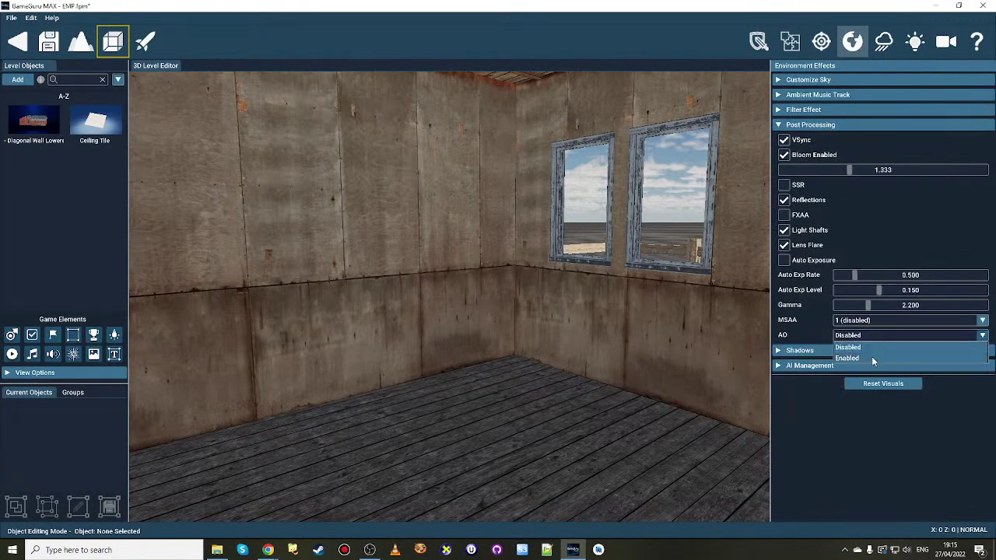
left_click(872, 357)
right_click_drag(566, 414, 510, 358)
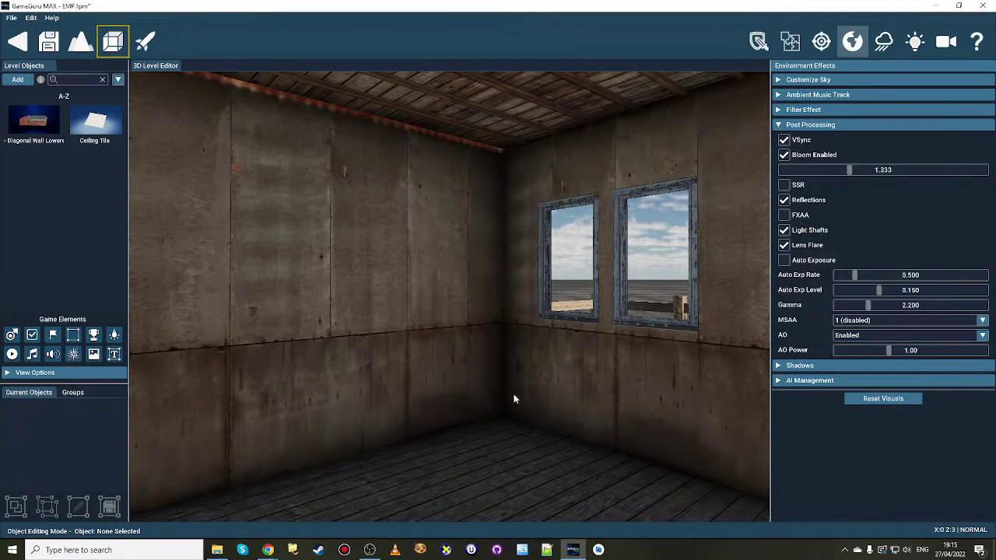
Place a light by the room's corner with ambient occlusion on, examine how it lights the walls, and delete it.
right_click_drag(508, 435, 473, 438)
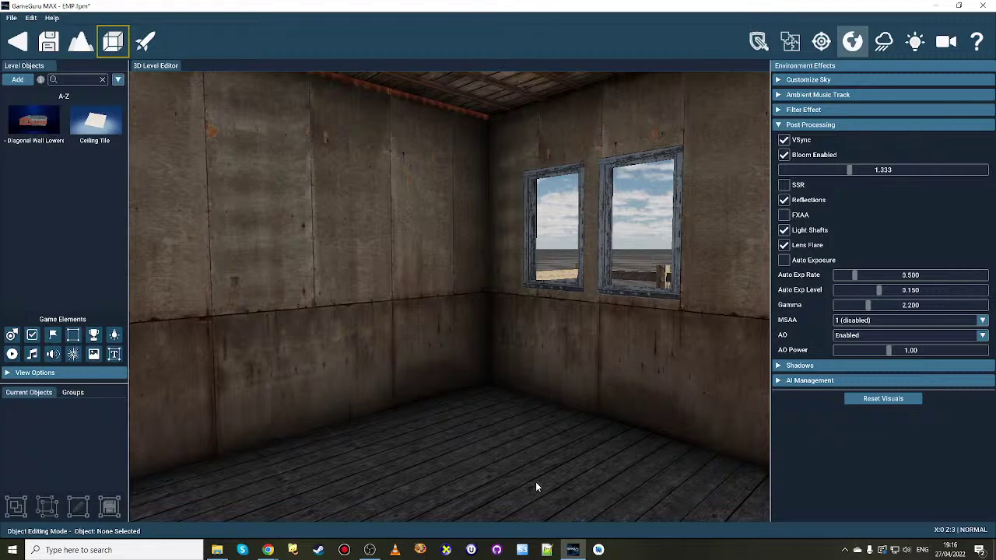
right_click_drag(536, 487, 507, 442)
right_click_drag(467, 332, 467, 308)
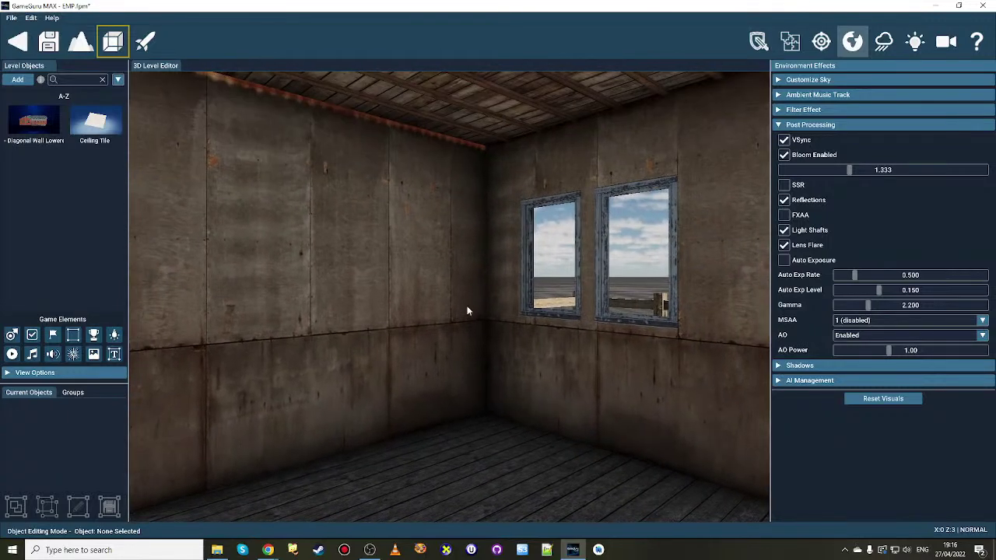
right_click_drag(481, 352, 484, 358)
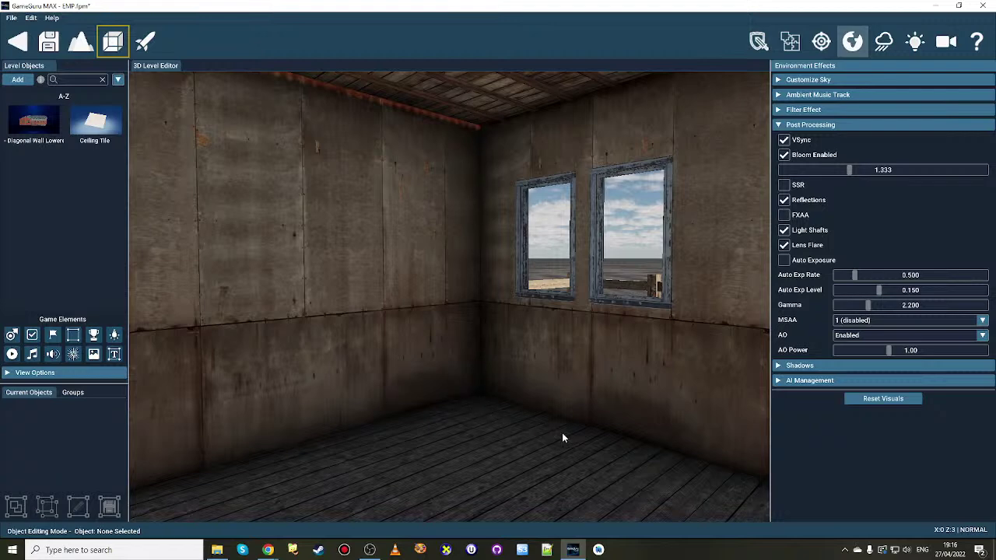
right_click_drag(583, 435, 545, 439)
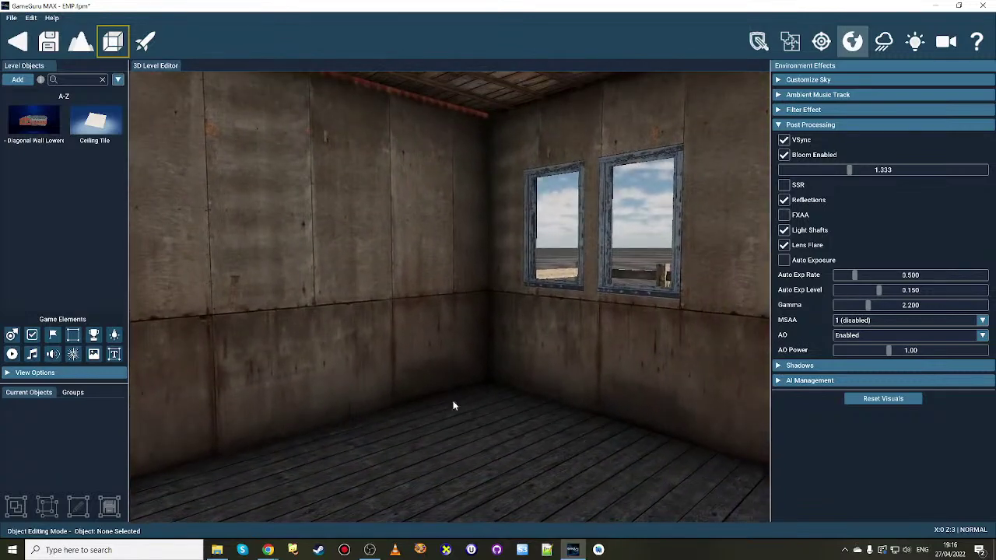
left_click(114, 334)
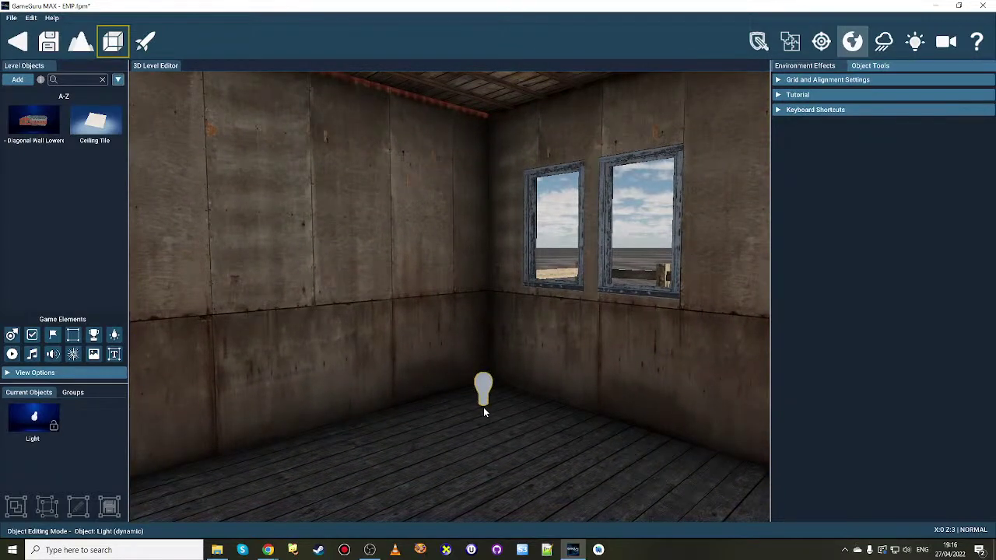
left_click(483, 407)
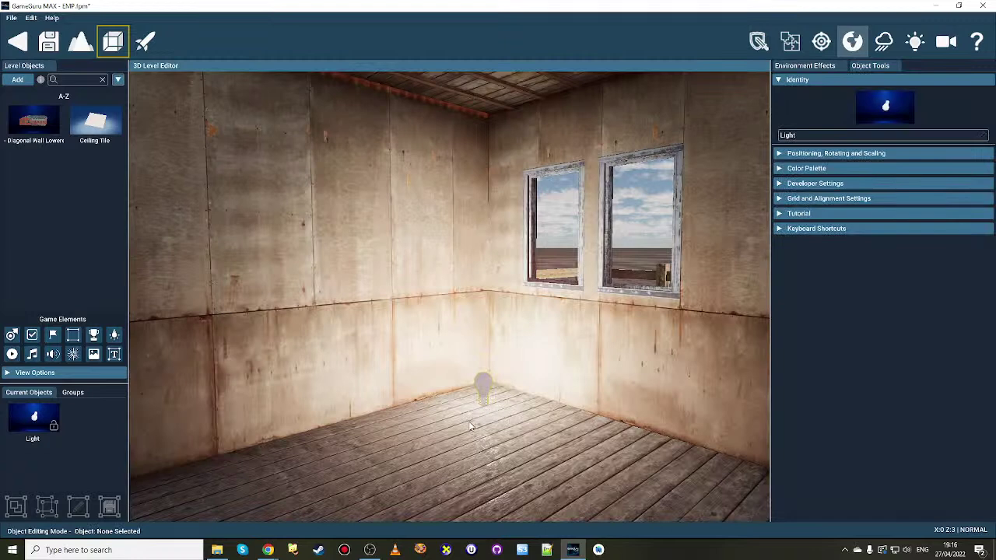
right_click_drag(470, 425, 373, 405)
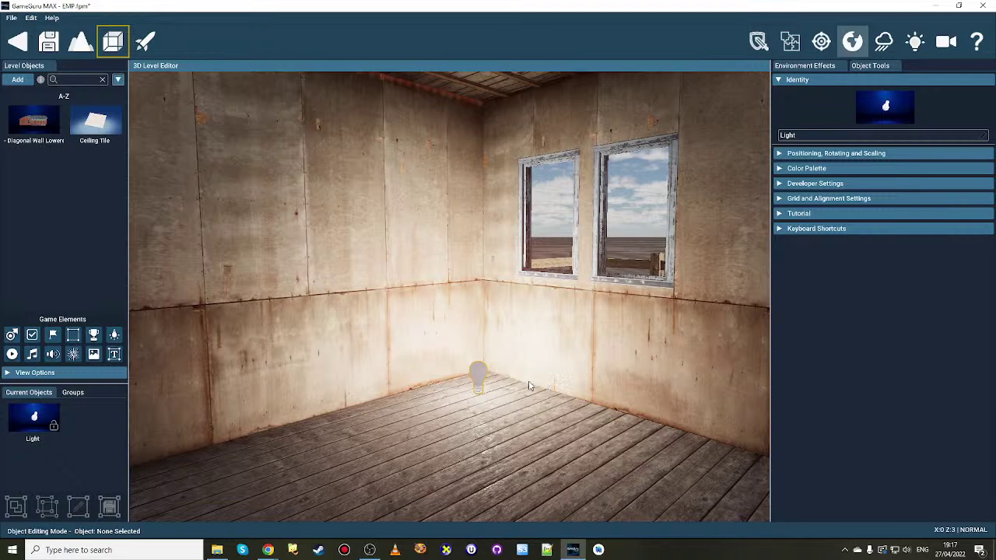
left_click(478, 375)
key("Delete")
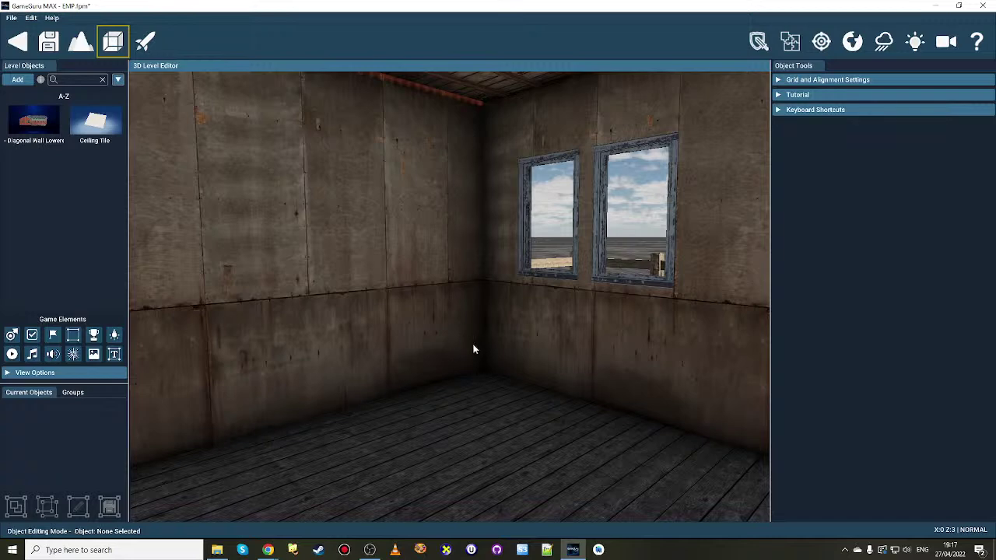
Lower the AO Power in the post-processing environment effects to 0.56 and further to 0.13.
right_click_drag(522, 347, 524, 346)
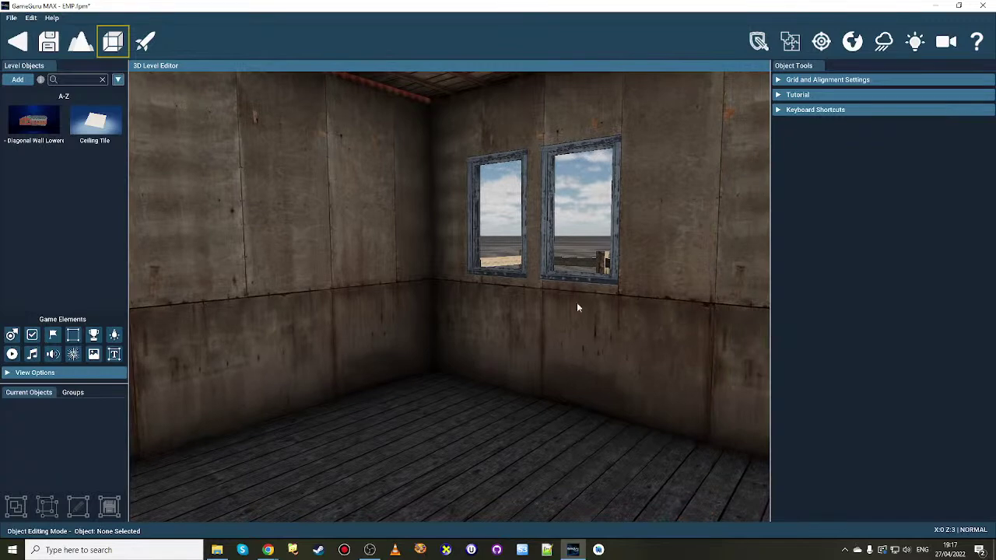
left_click(852, 40)
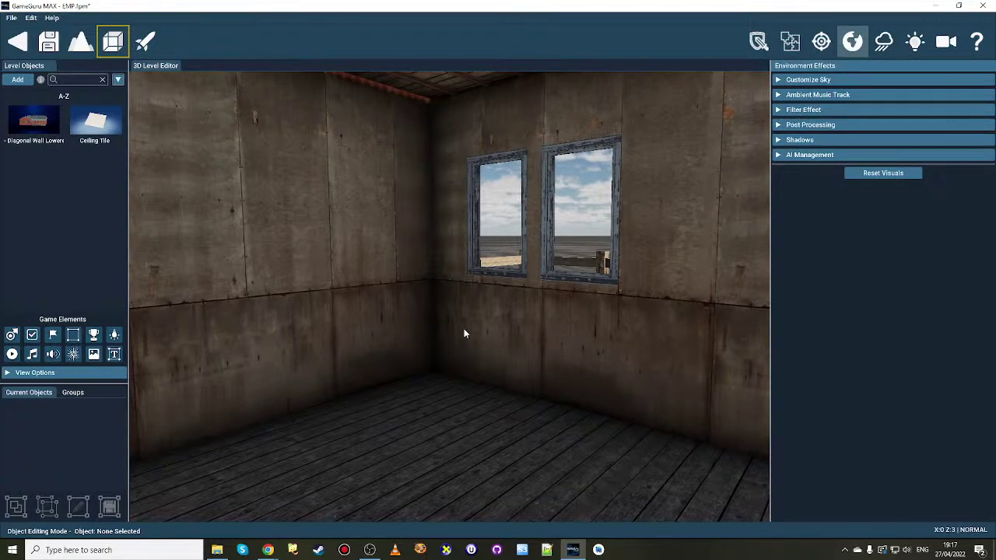
left_click(851, 40)
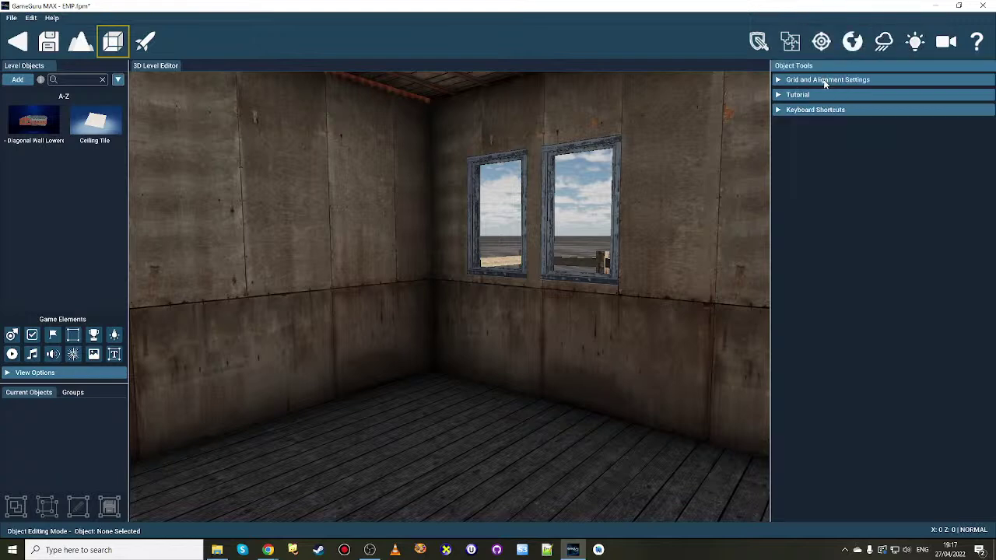
left_click(851, 40)
left_click(819, 81)
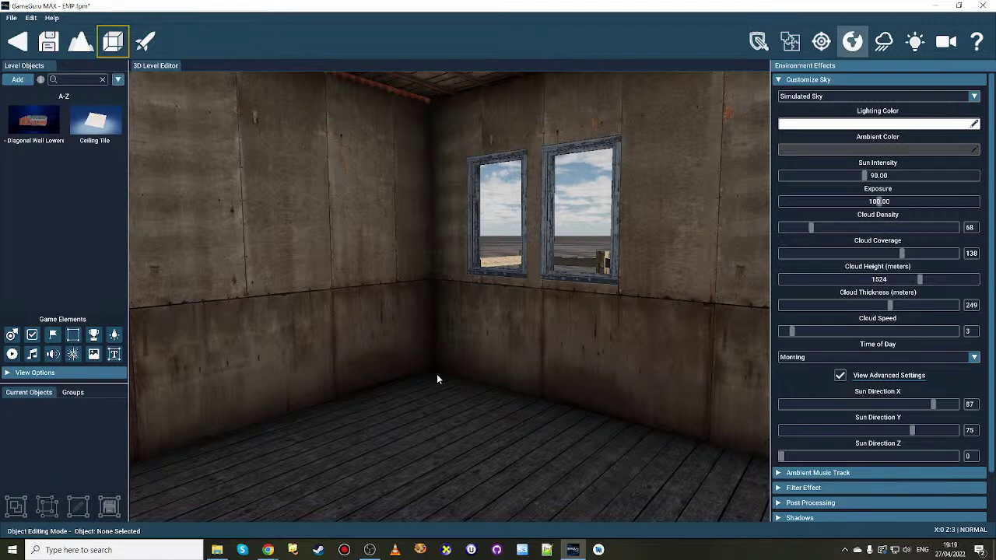
left_click(822, 504)
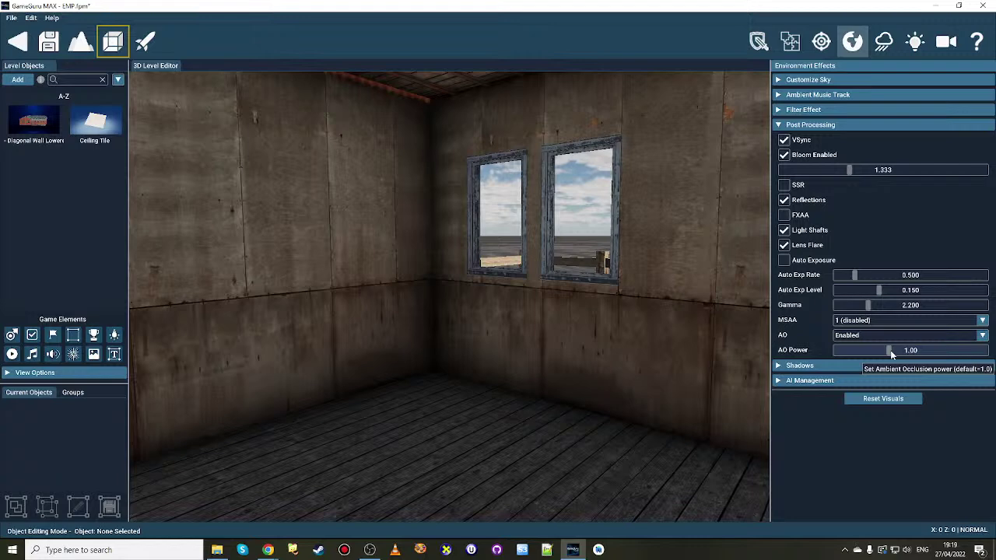
mouse_move(896, 348)
left_mouse_down()
mouse_move(853, 350)
mouse_move(974, 355)
mouse_move(890, 363)
mouse_move(968, 354)
mouse_move(836, 354)
mouse_move(992, 357)
mouse_move(830, 347)
mouse_move(987, 355)
mouse_move(876, 357)
left_mouse_up()
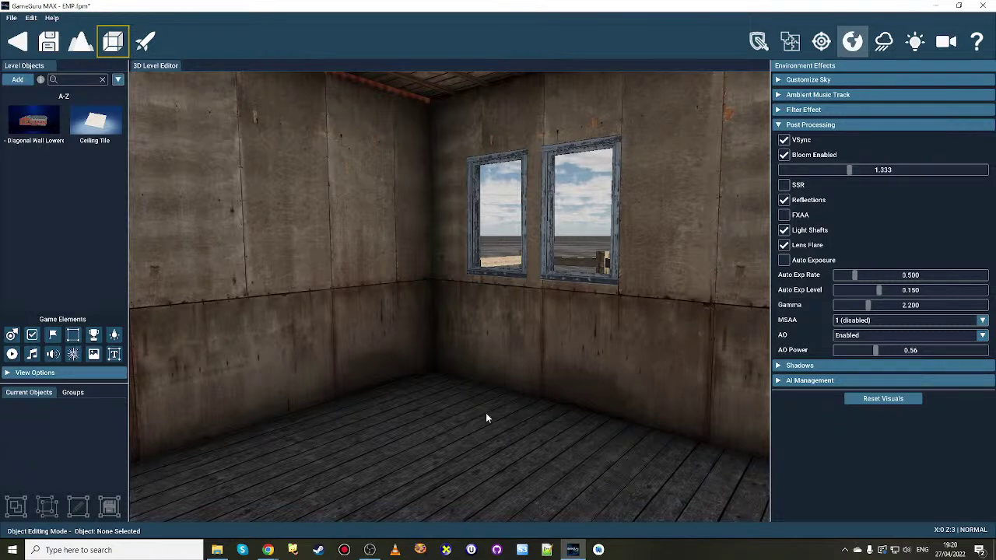
left_click(875, 350)
mouse_move(862, 357)
left_mouse_down()
mouse_move(960, 357)
mouse_move(854, 350)
left_mouse_up()
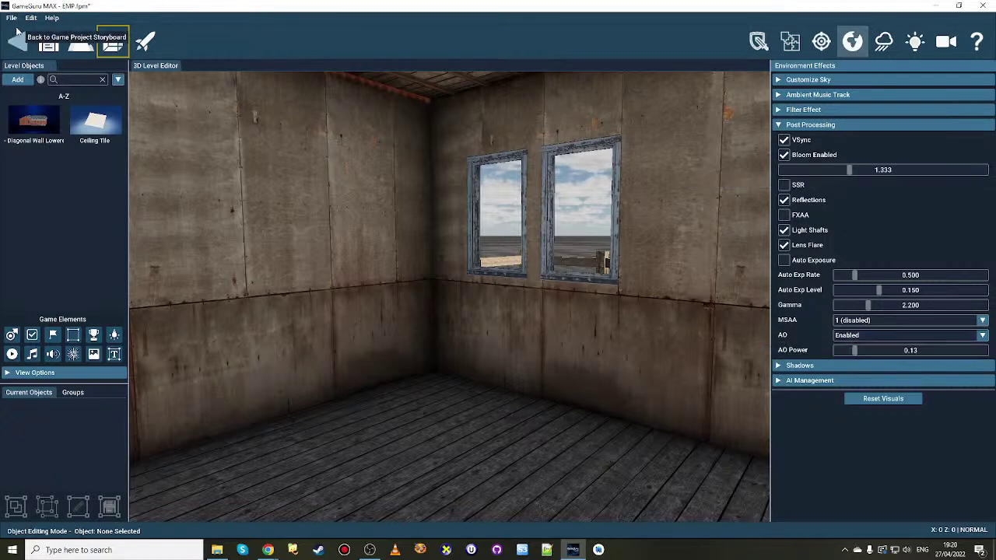
Review the Advanced Environmental Effects options, including Post Processing, in the editor's advanced settings and close the settings.
left_click(31, 17)
left_click(35, 119)
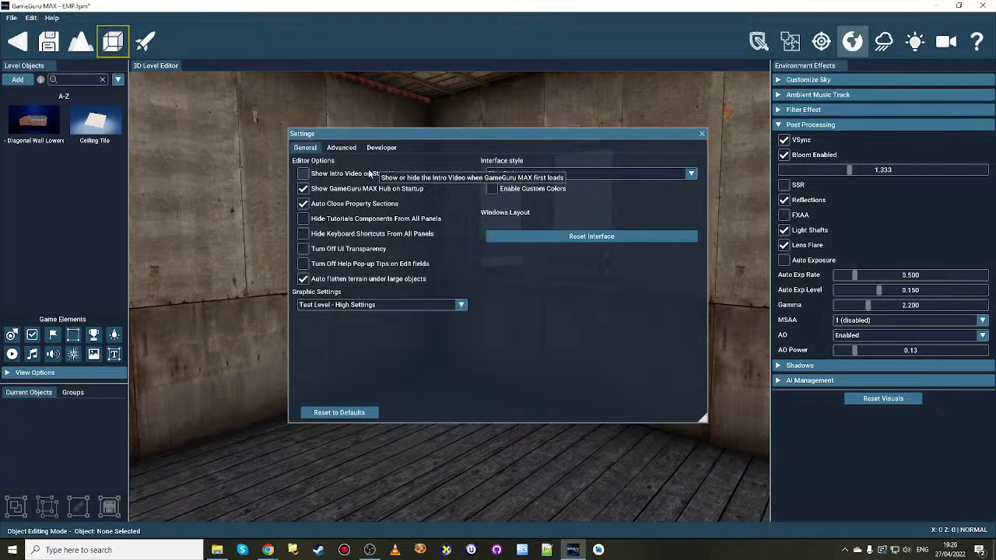
left_click(341, 147)
left_click(495, 310)
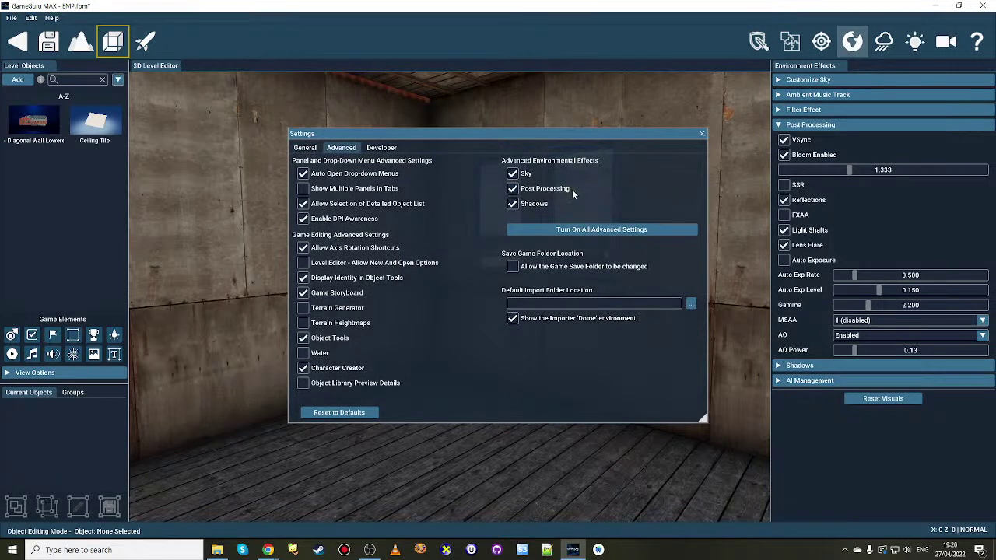
left_click(701, 134)
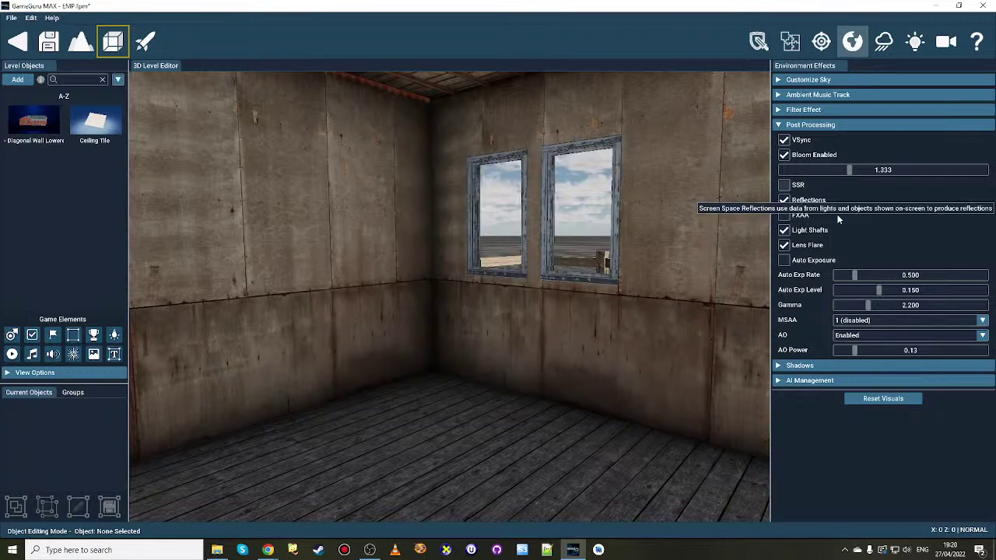
Review the Shadows environment effects, checking the available shadow quantity and shadow resolution options for point lights.
left_click(806, 365)
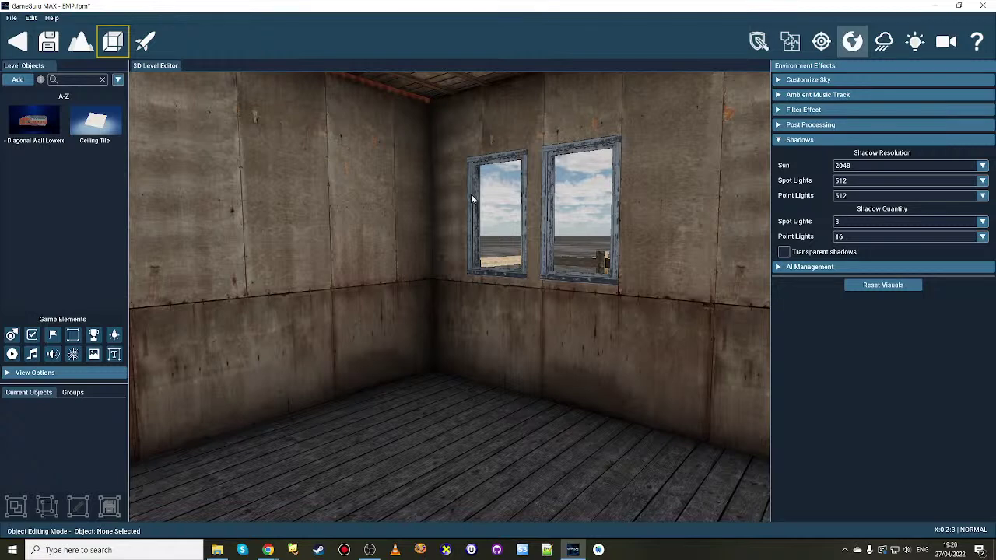
left_click(877, 237)
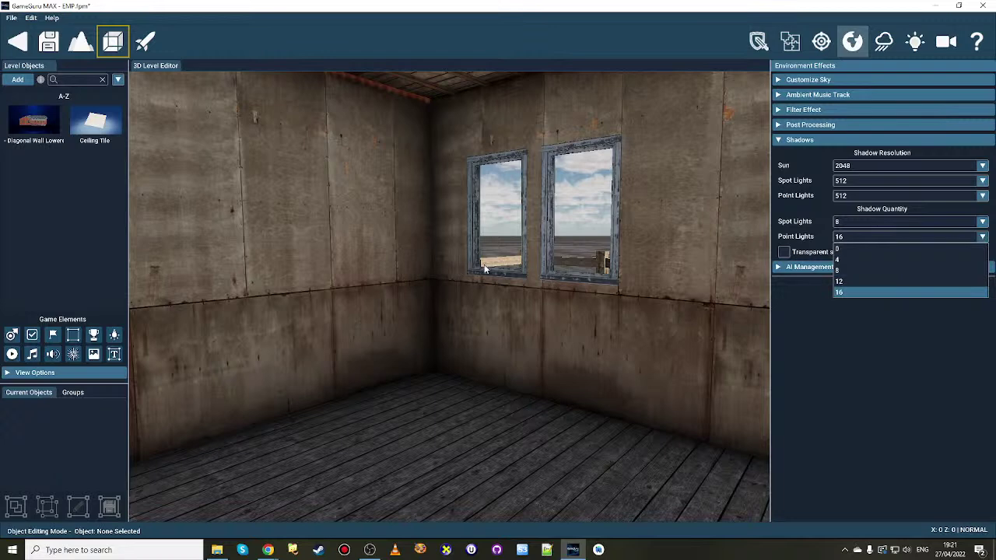
left_click(848, 291)
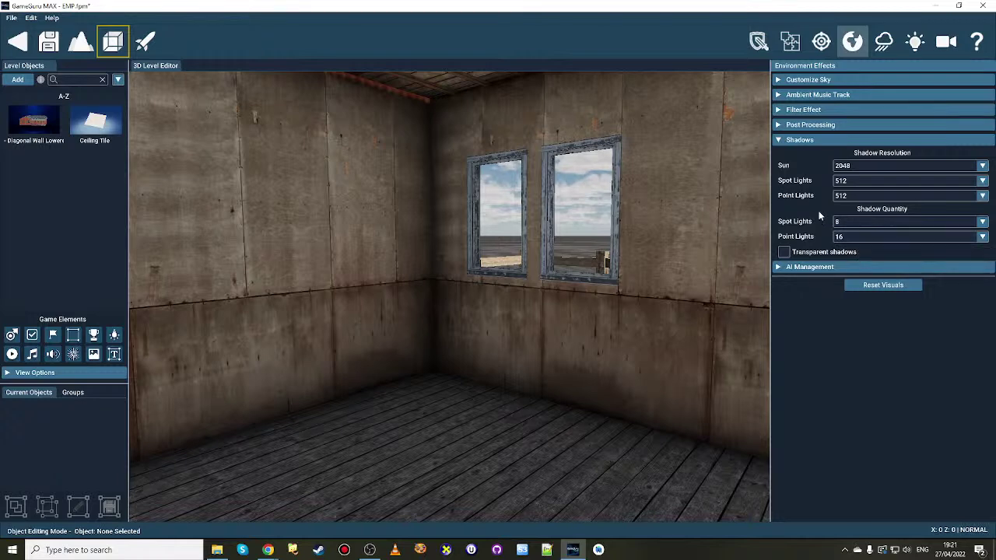
left_click(882, 195)
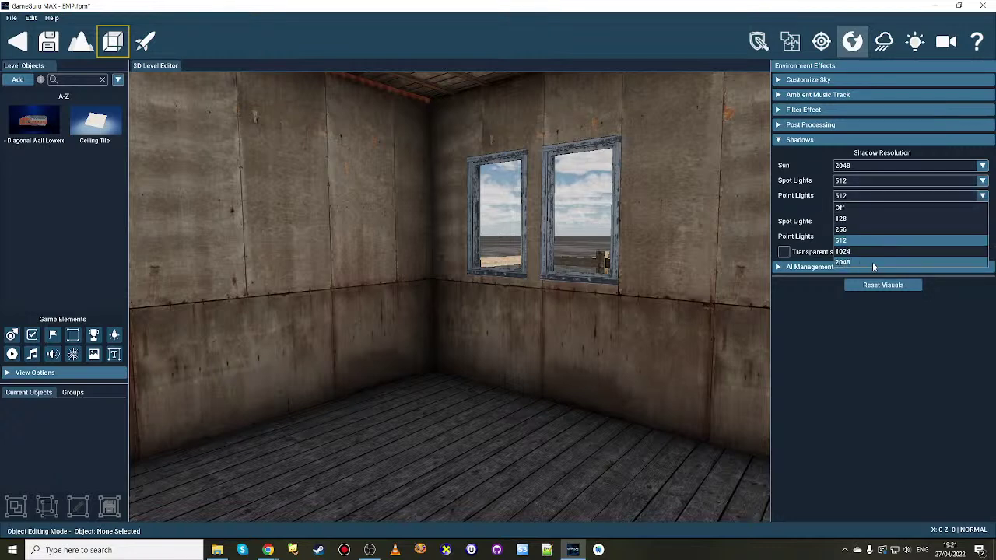
left_click(810, 192)
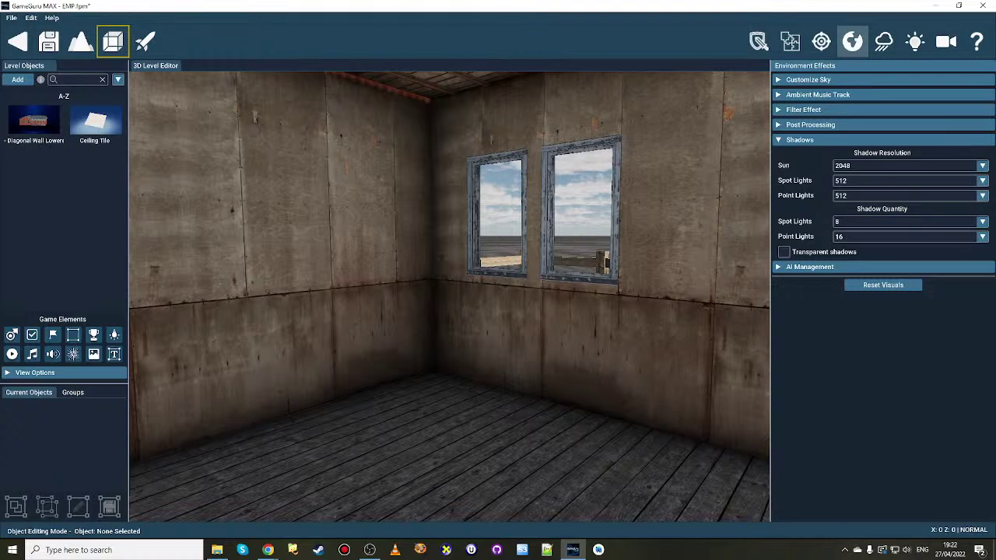
key("s")
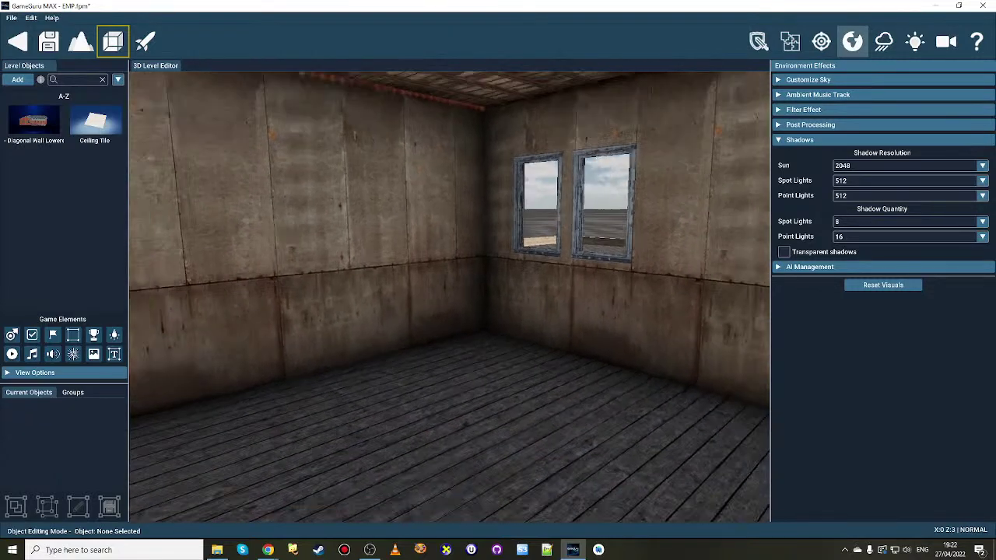
key("w")
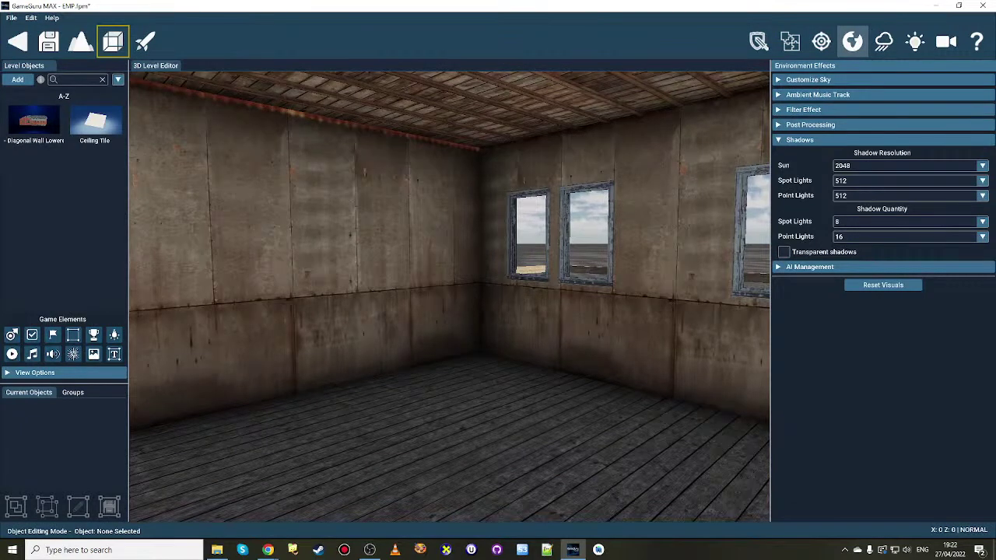
Switch to the YouTube live chat window in Google Chrome, look back through the earlier messages, and return to the latest ones.
key("alt+Tab")
left_click_drag(905, 50, 388, 32)
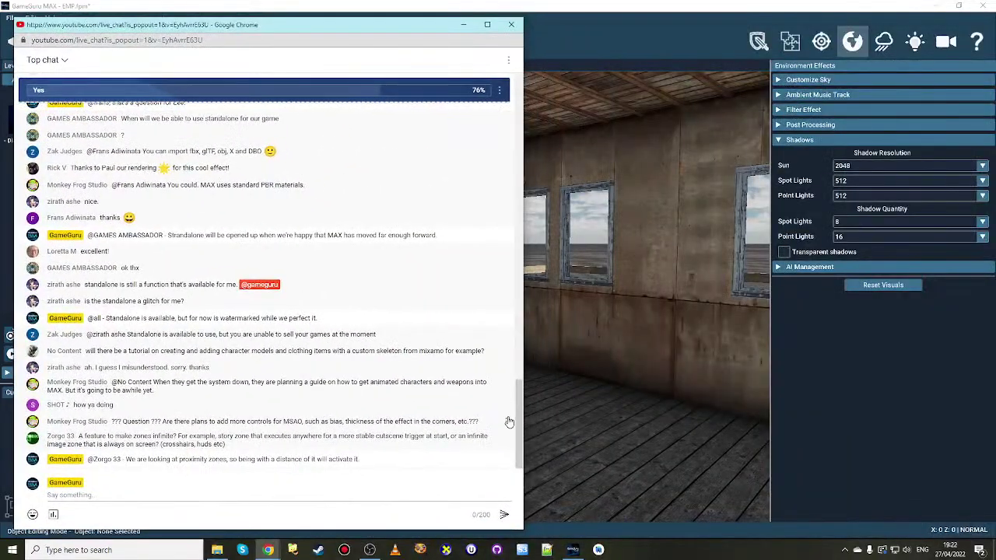
left_click_drag(518, 424, 507, 143)
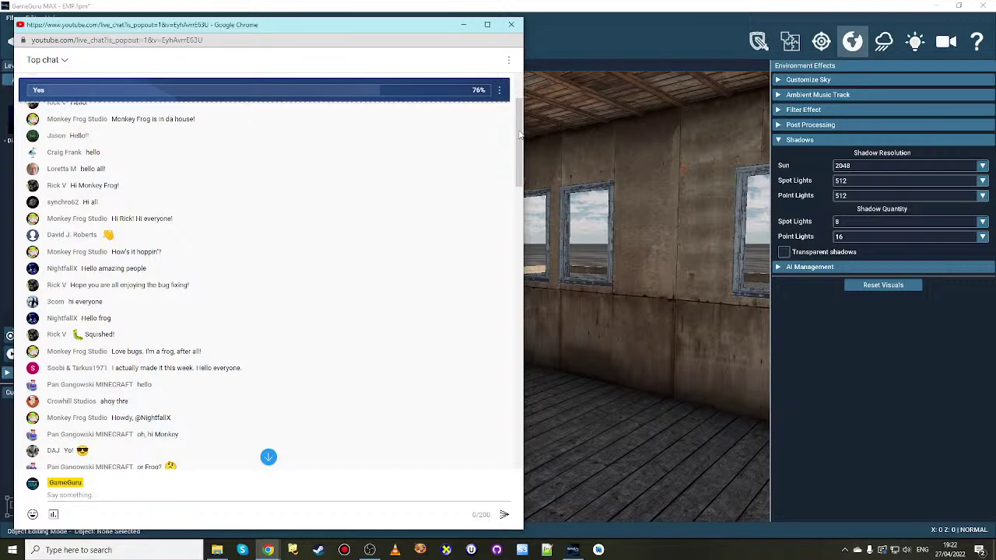
left_click_drag(520, 134, 523, 472)
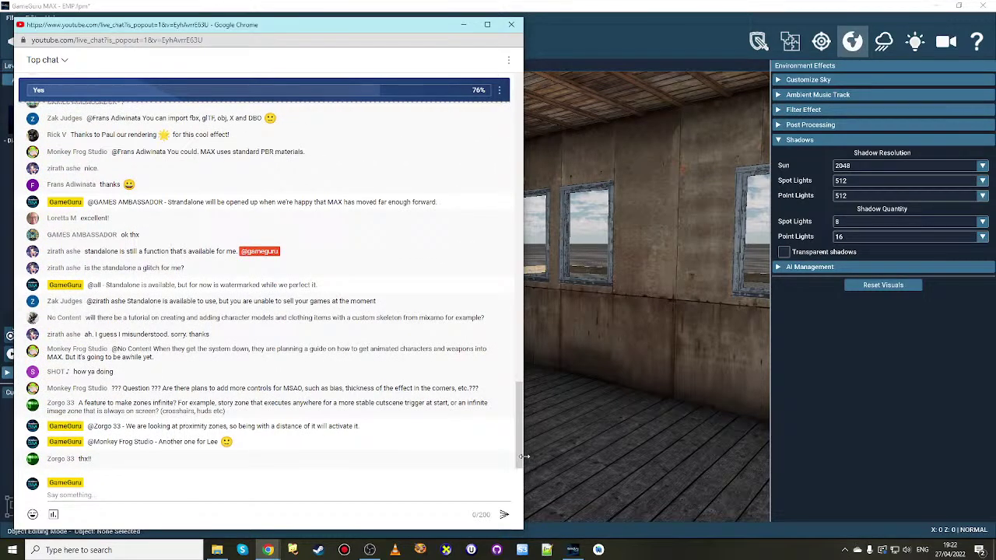